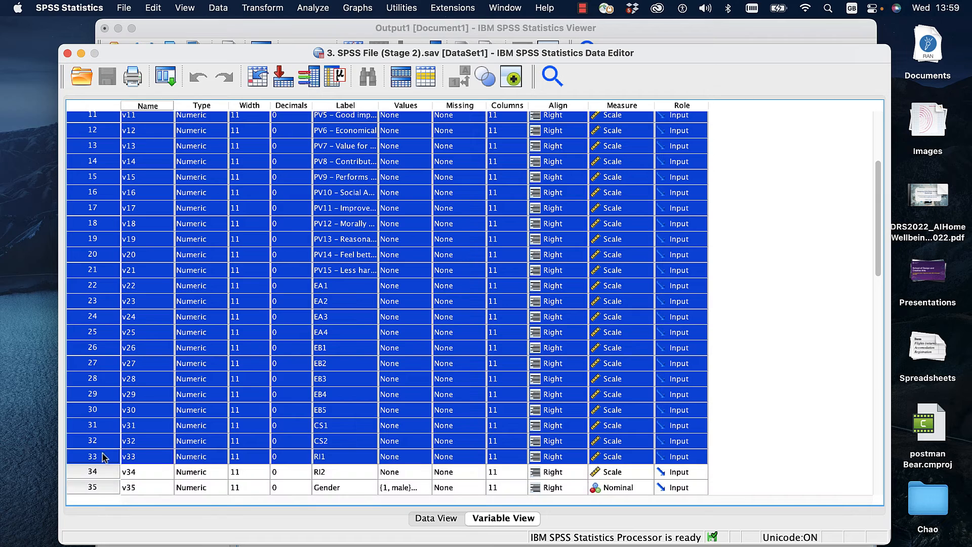
# Extend the variable row selection down to v34 (RI2), covering v7 through v34
pyautogui.keyDown('shift'); pyautogui.click(95, 472); pyautogui.keyUp('shift')
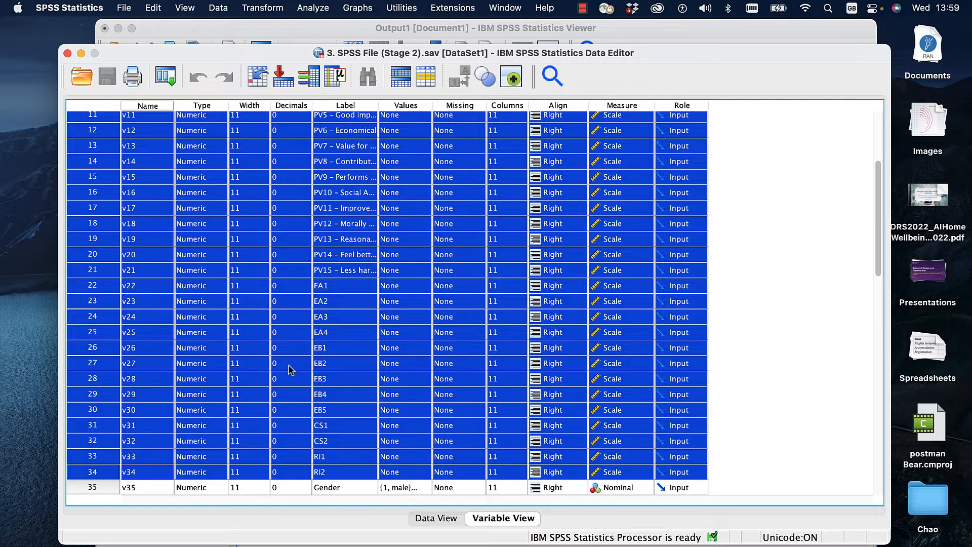
pyautogui.scroll(5, 226, 284)
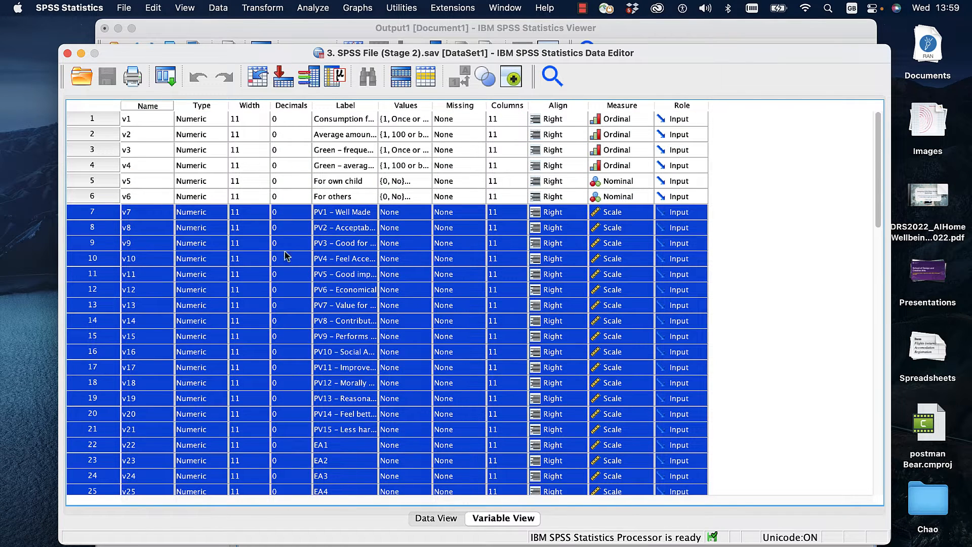
# Start defining a clustered bar chart with the legacy bar chart command, using summaries for groups of cases
pyautogui.click(349, 10)
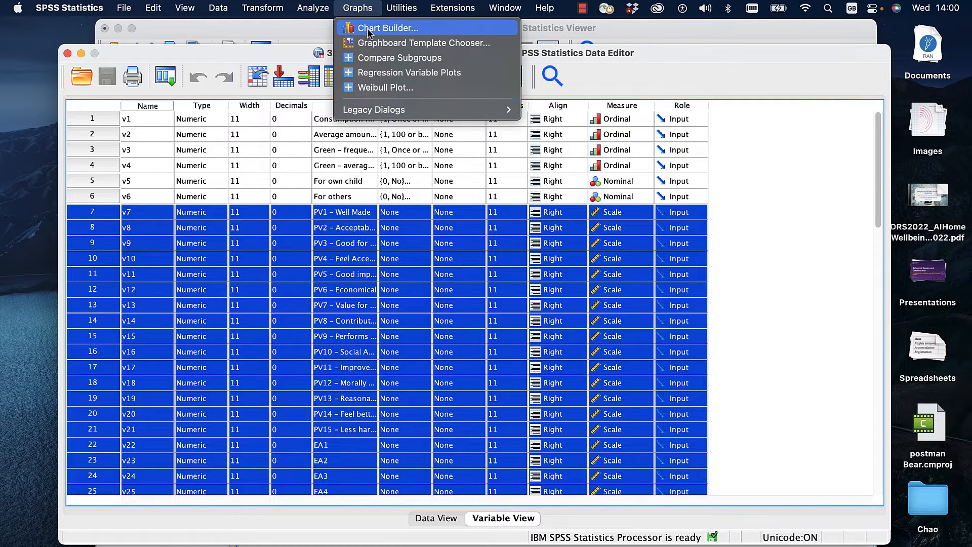
pyautogui.moveTo(386, 111)
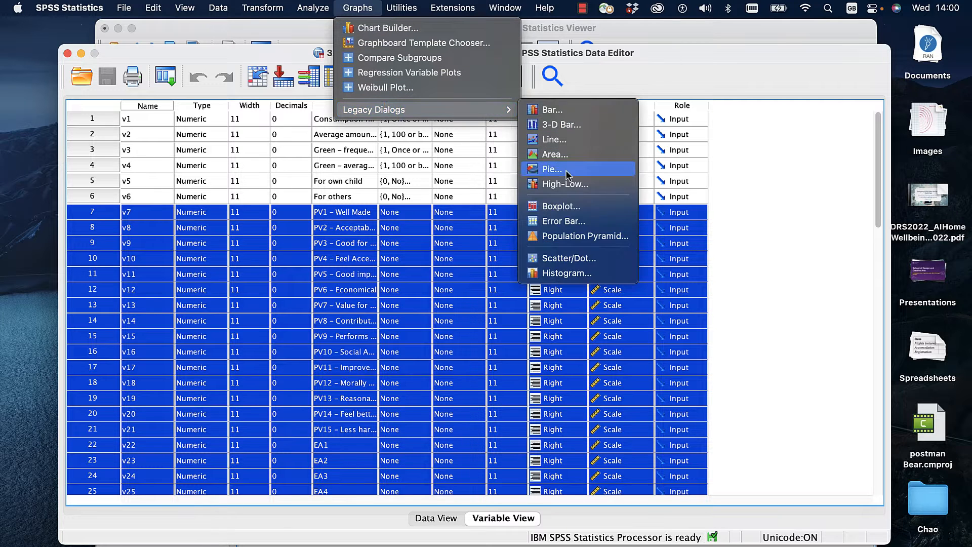
pyautogui.click(557, 114)
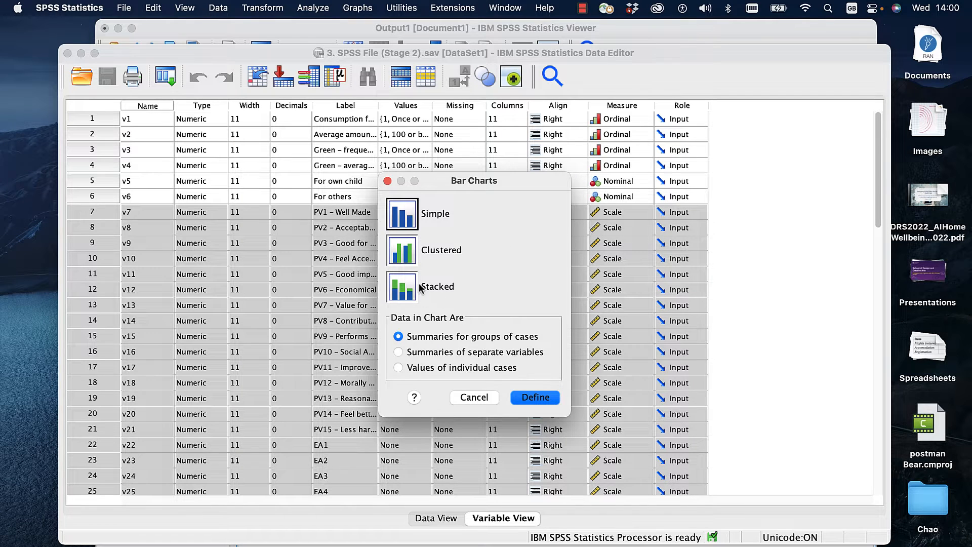
pyautogui.click(411, 256)
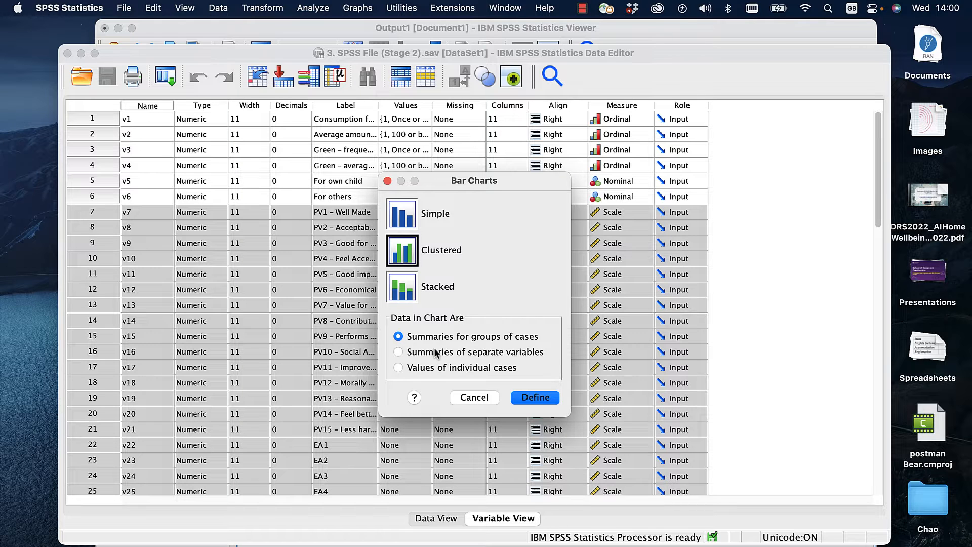
pyautogui.click(532, 400)
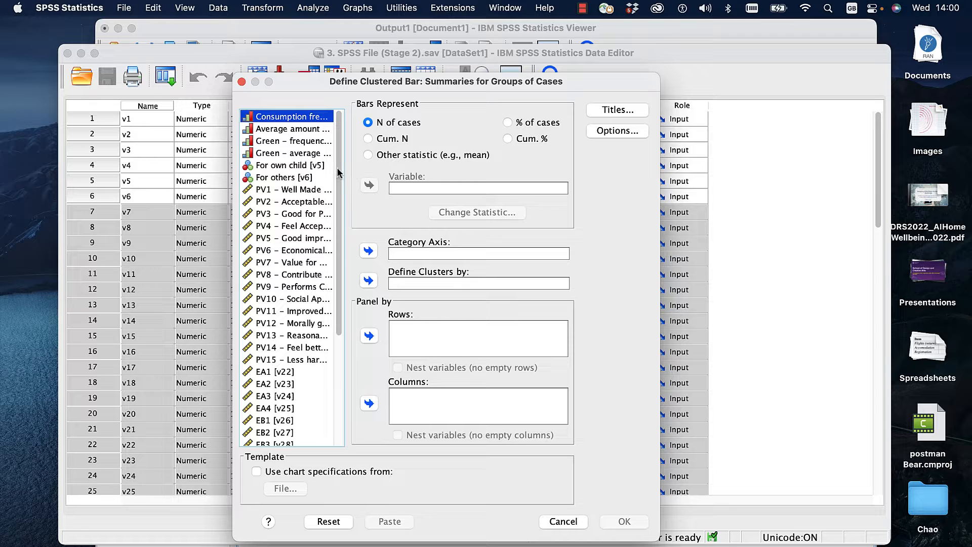
# Assign Gender [v35] to the category axis and define the clusters by PV4 – Feel Acceptable [v10]
pyautogui.scroll(-10, 283, 379)
pyautogui.click(275, 367)
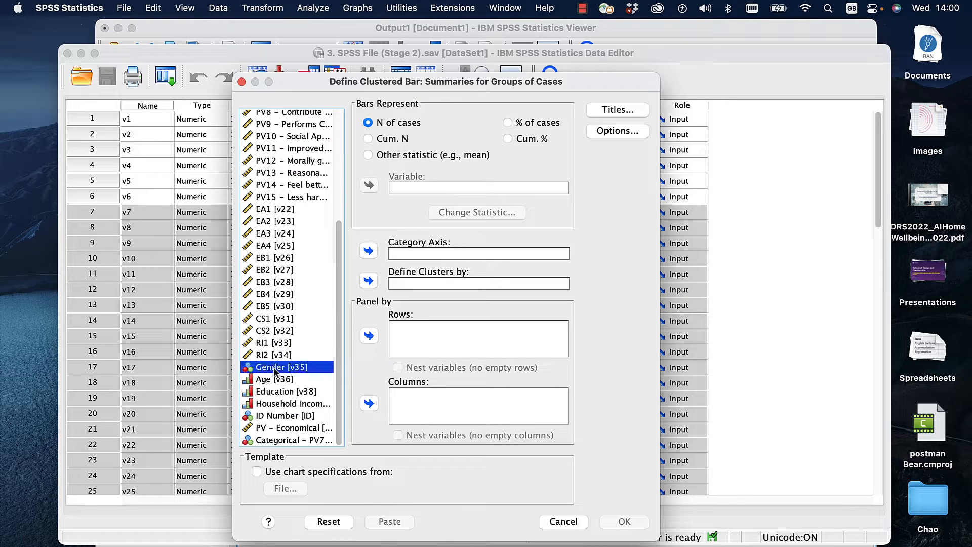
pyautogui.click(367, 251)
pyautogui.moveTo(338, 327); pyautogui.dragTo(348, 190)
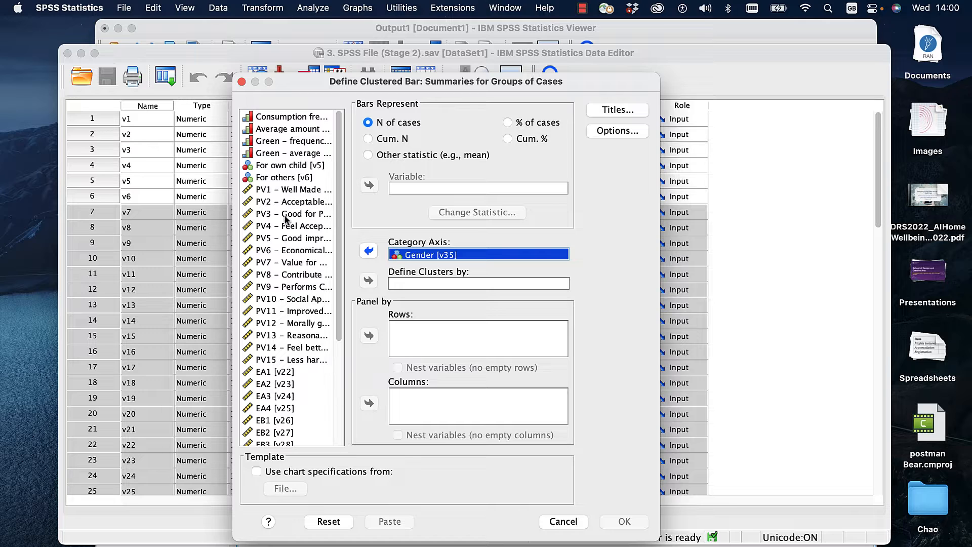
pyautogui.moveTo(284, 227); pyautogui.dragTo(476, 285)
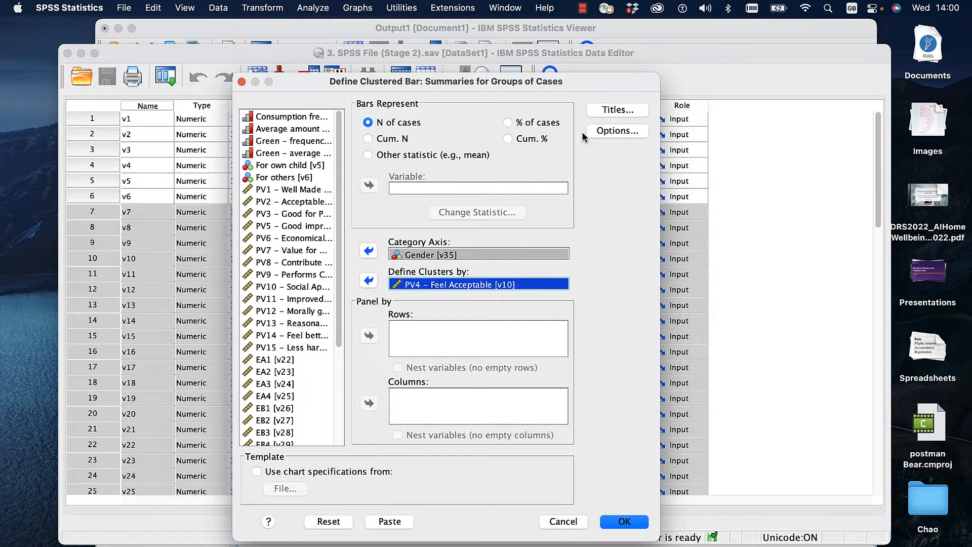
# Look over the title settings and the missing-value and error-bar options available for the clustered bar chart
pyautogui.click(603, 114)
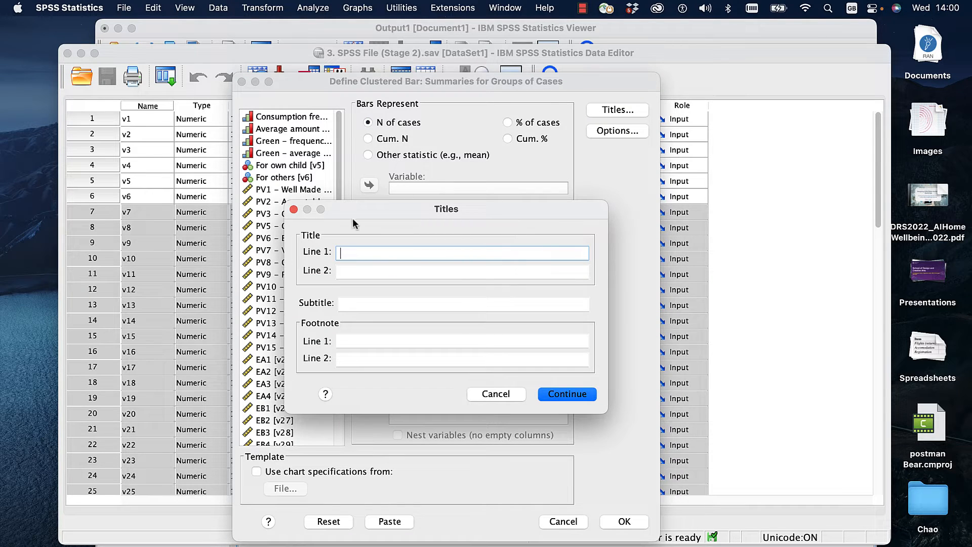
pyautogui.click(495, 398)
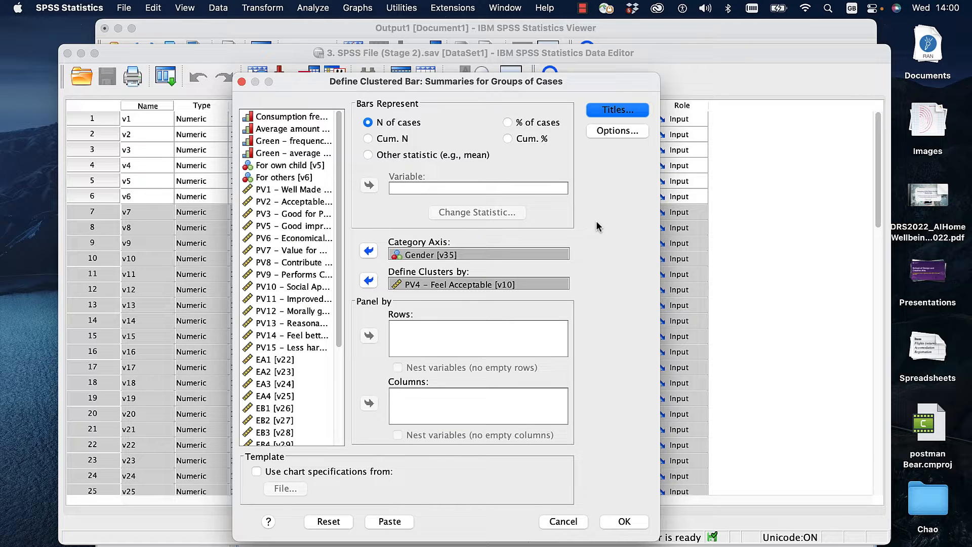
pyautogui.click(609, 135)
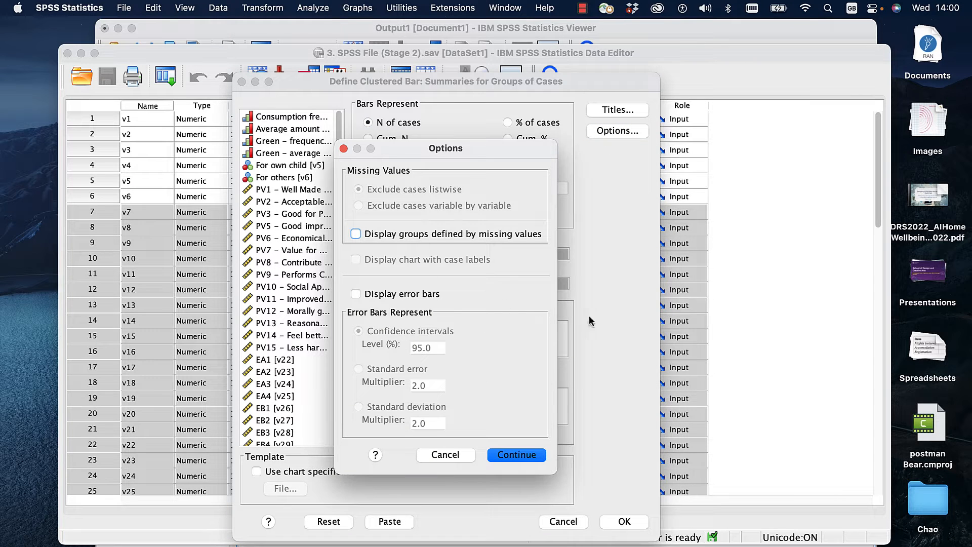
pyautogui.click(445, 454)
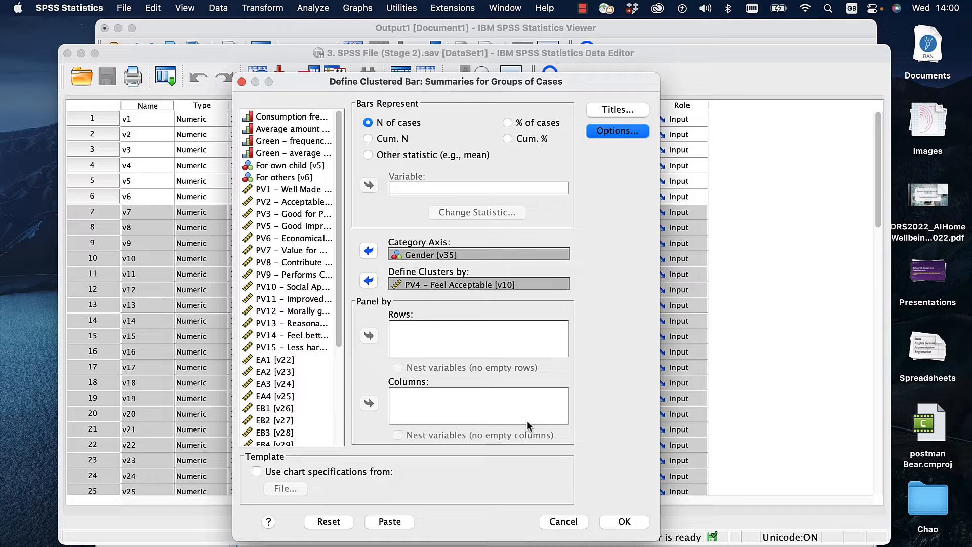
# Generate the clustered bar chart, view it, and close its output document without saving
pyautogui.click(623, 521)
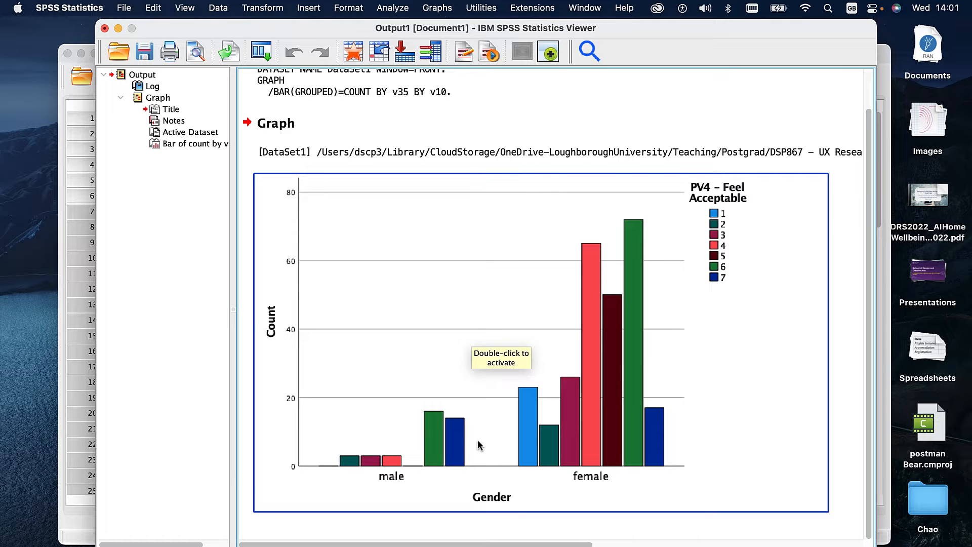
pyautogui.scroll(2, 461, 430)
pyautogui.scroll(-2, 444, 417)
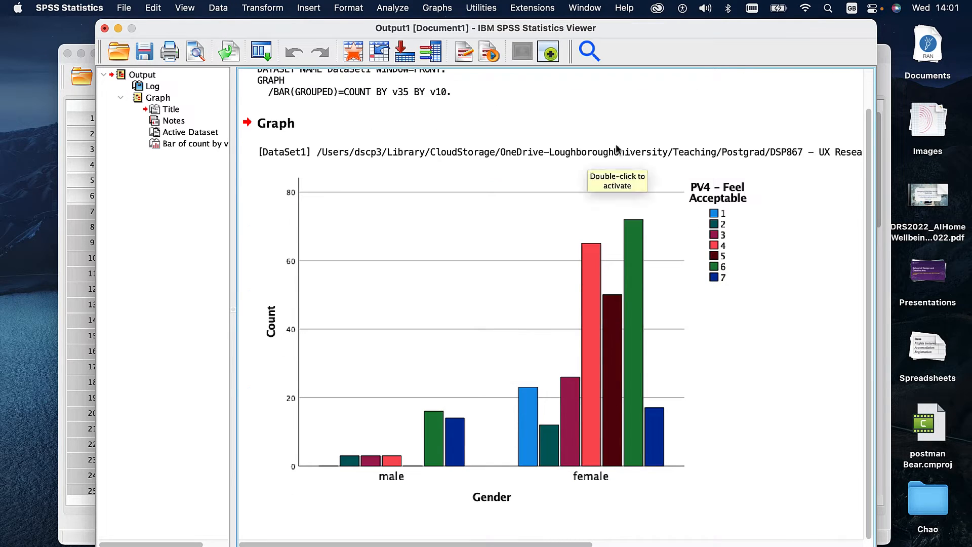
pyautogui.click(105, 28)
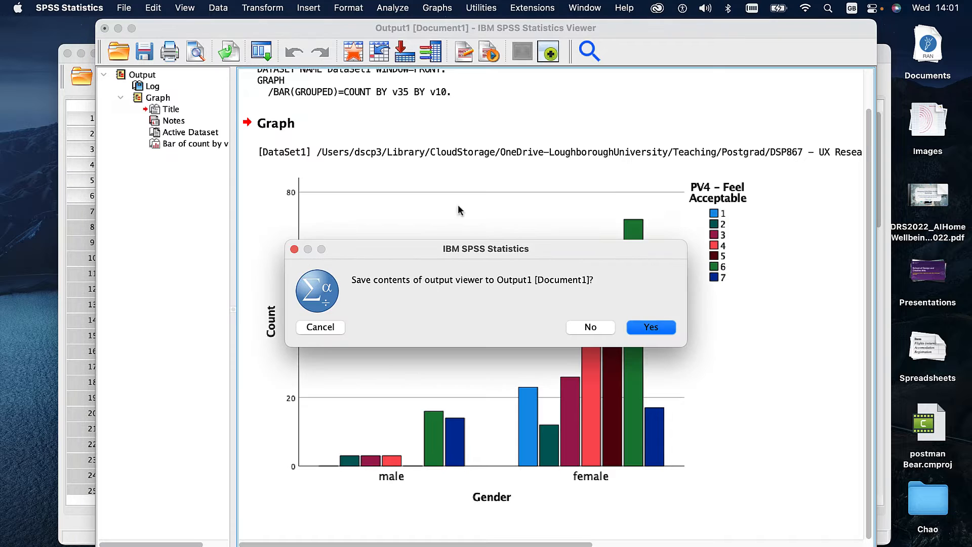
pyautogui.click(589, 326)
# Start defining a stacked bar chart with the legacy bar chart command, using summaries of separate variables
pyautogui.click(372, 8)
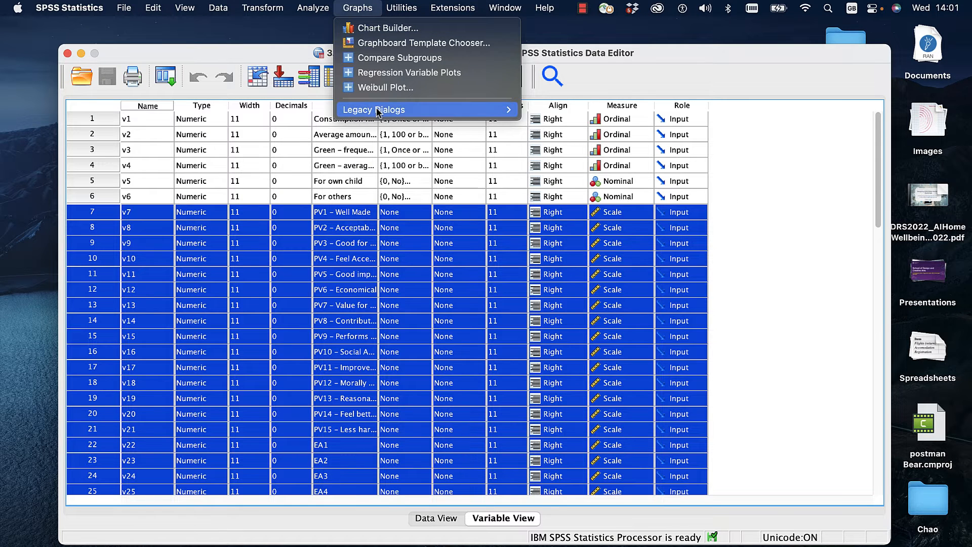
pyautogui.moveTo(377, 112)
pyautogui.click(557, 111)
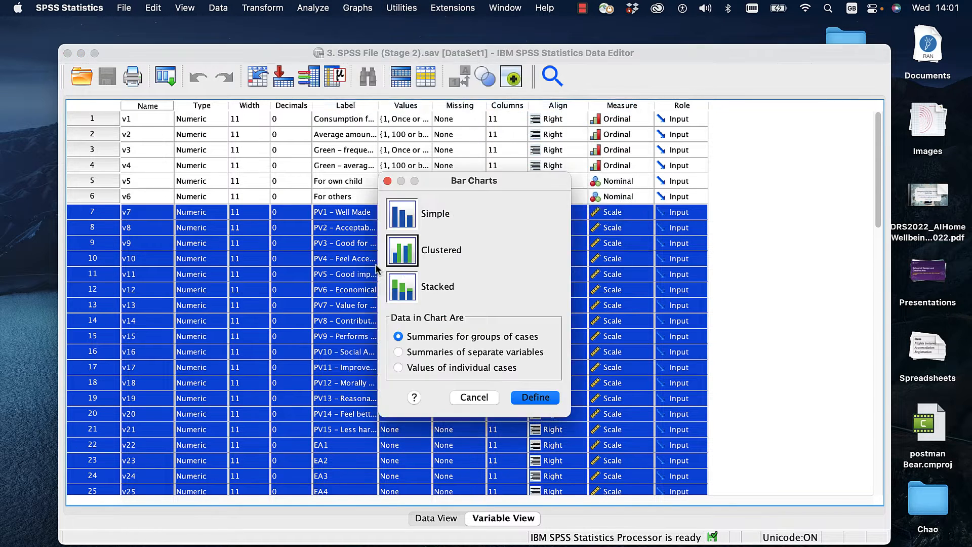
pyautogui.click(405, 295)
pyautogui.click(420, 352)
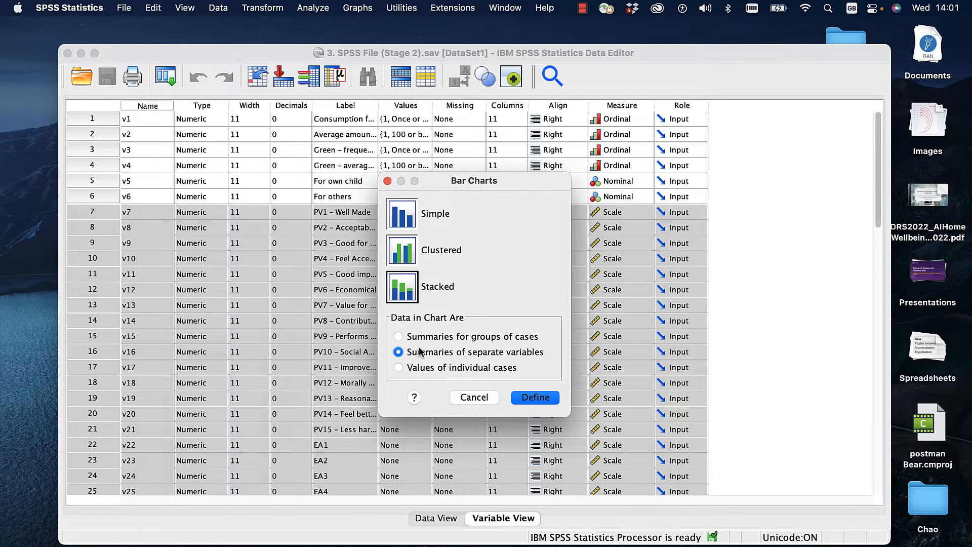
pyautogui.click(536, 398)
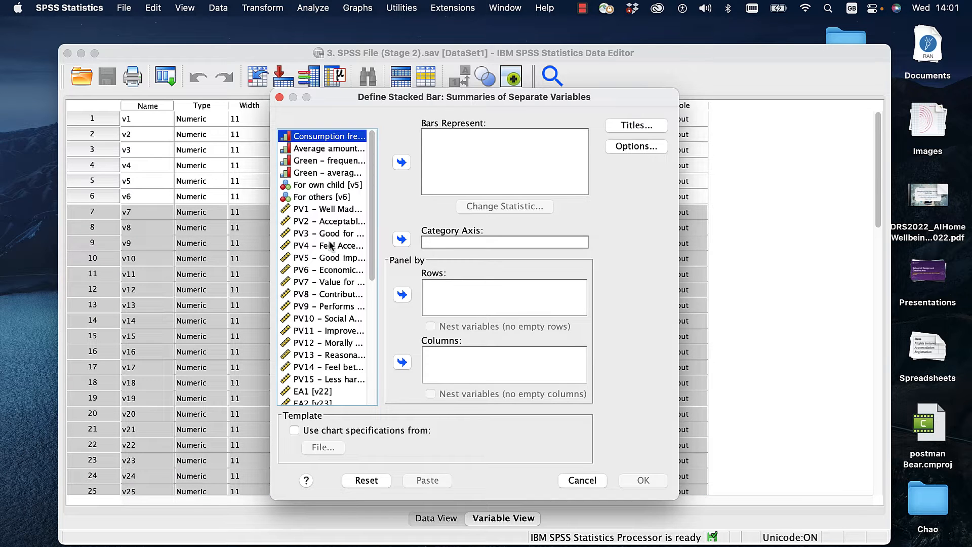
# Assign Gender [v35] to the category axis of the stacked bar chart
pyautogui.moveTo(369, 216); pyautogui.dragTo(371, 337)
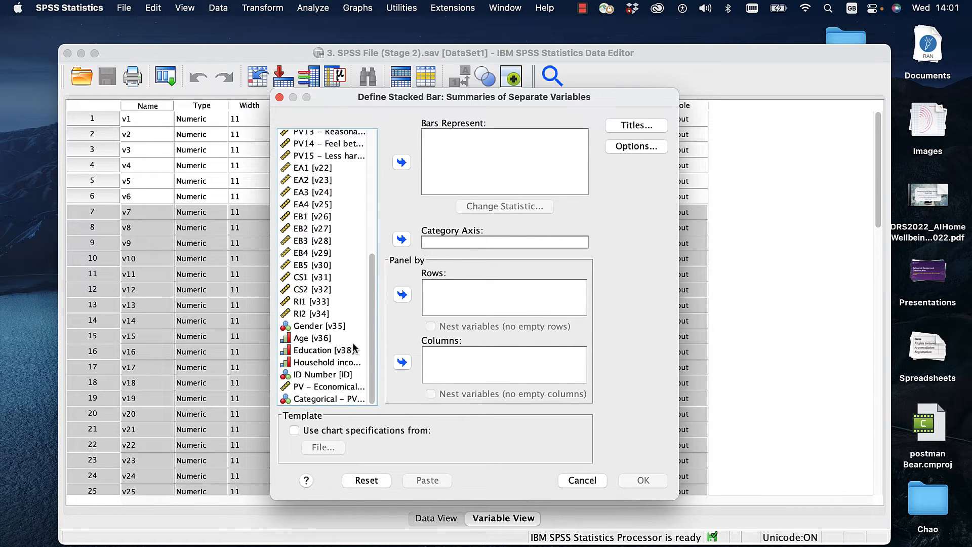
pyautogui.click(319, 327)
pyautogui.click(402, 239)
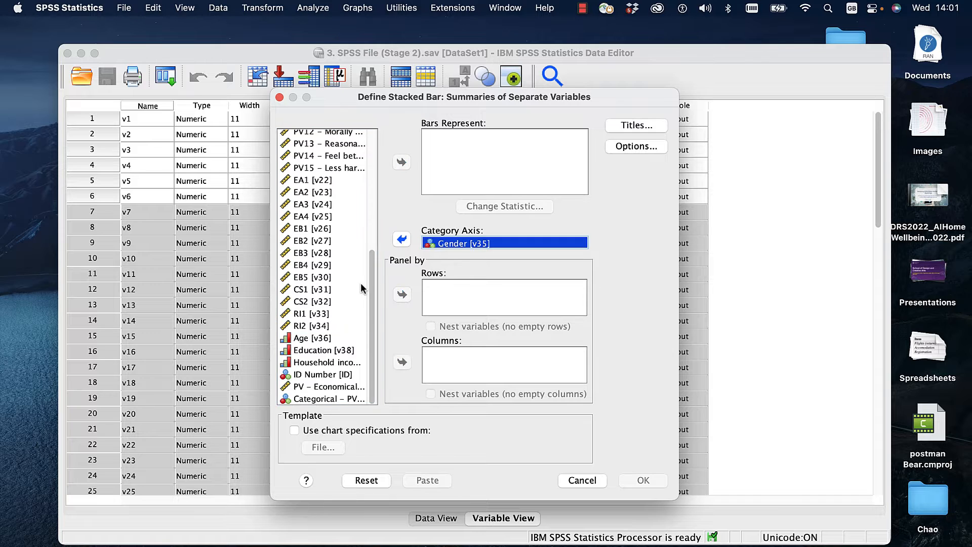
# Add variables PV10 through PV15 as the values represented by the stacked bars
pyautogui.scroll(4, 374, 238)
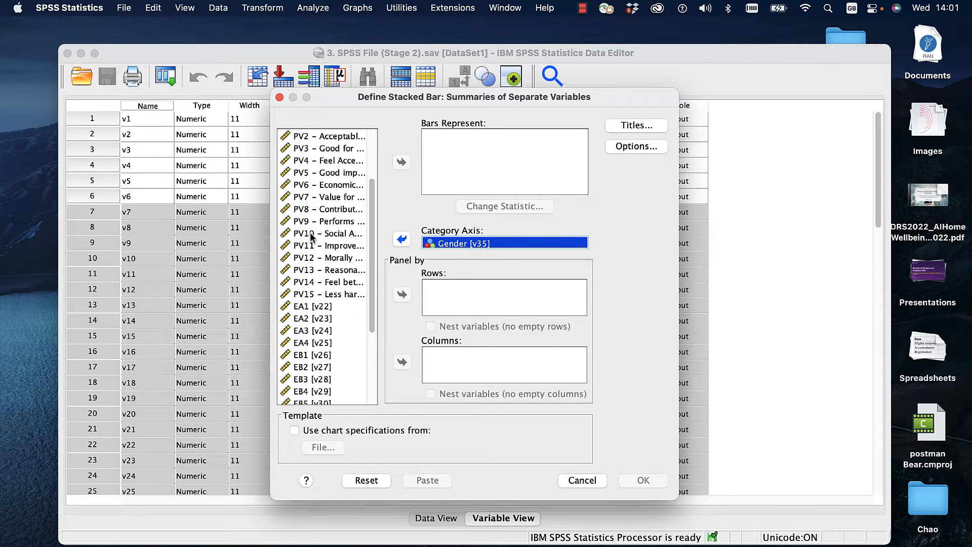
pyautogui.click(323, 174)
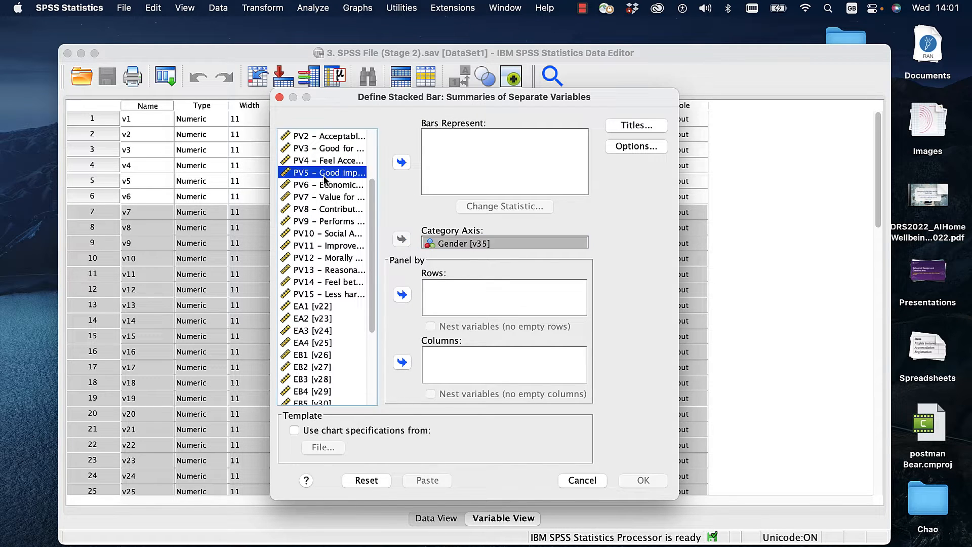
pyautogui.scroll(4, 320, 232)
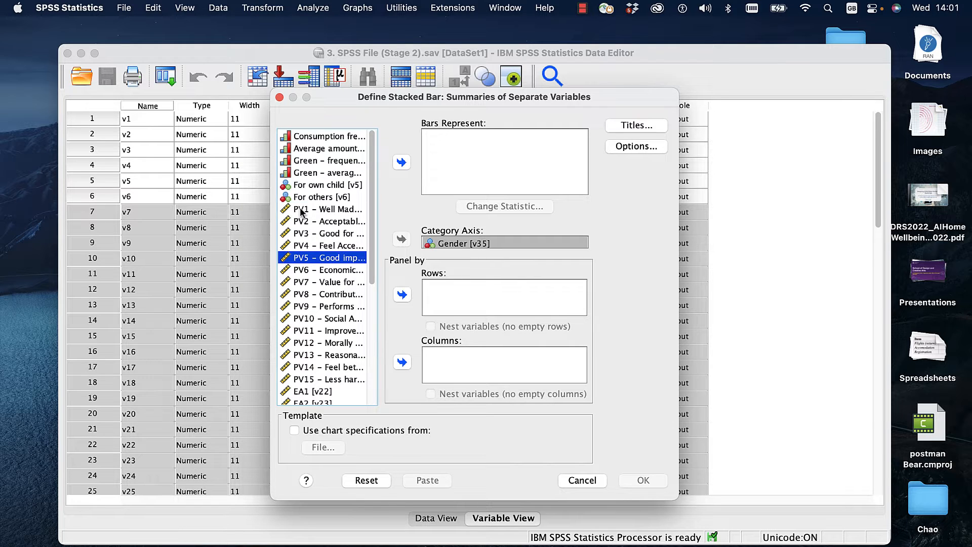
pyautogui.click(304, 209)
pyautogui.scroll(-5, 318, 294)
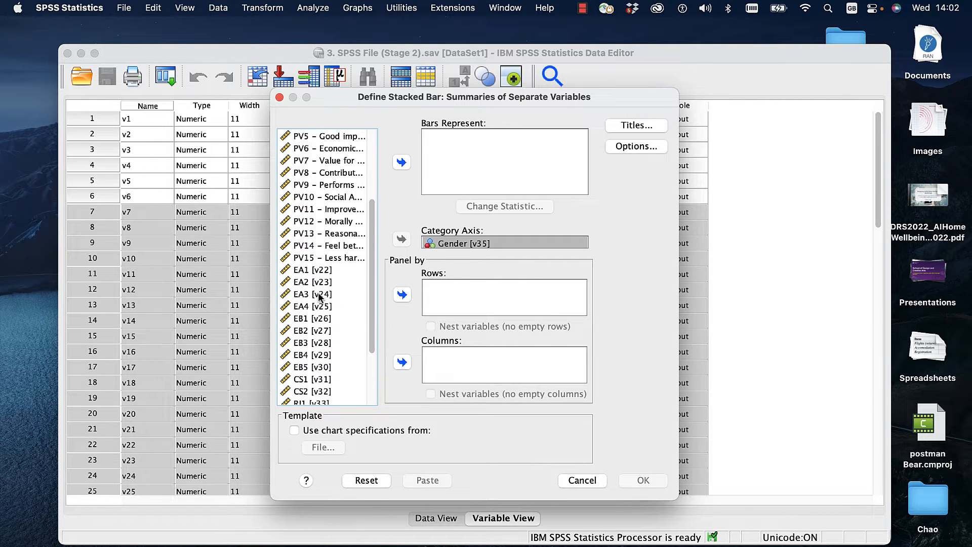
pyautogui.click(309, 199)
pyautogui.keyDown('shift'); pyautogui.click(307, 253); pyautogui.keyUp('shift')
pyautogui.click(401, 162)
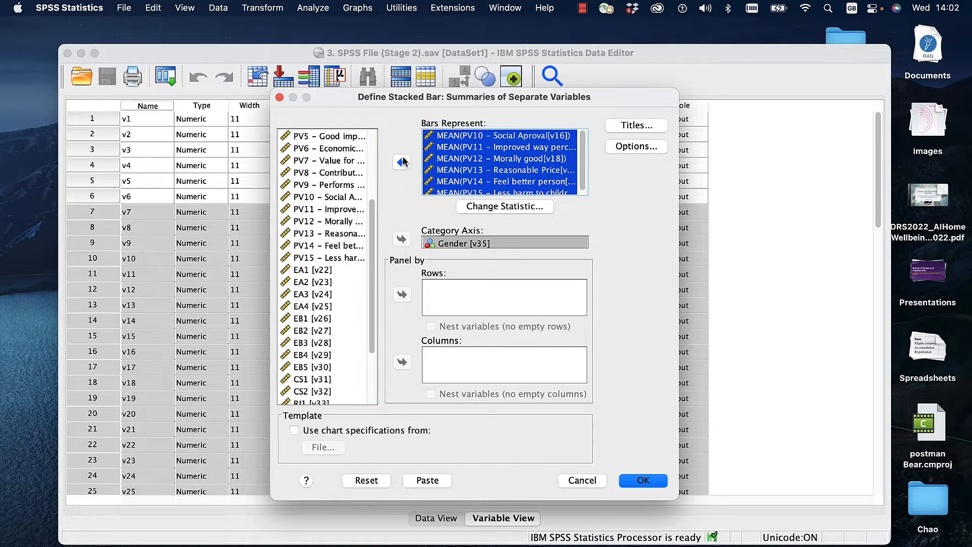
# Review the summary statistics available for the PV10 to PV15 bars and accept Mean of values
pyautogui.click(498, 208)
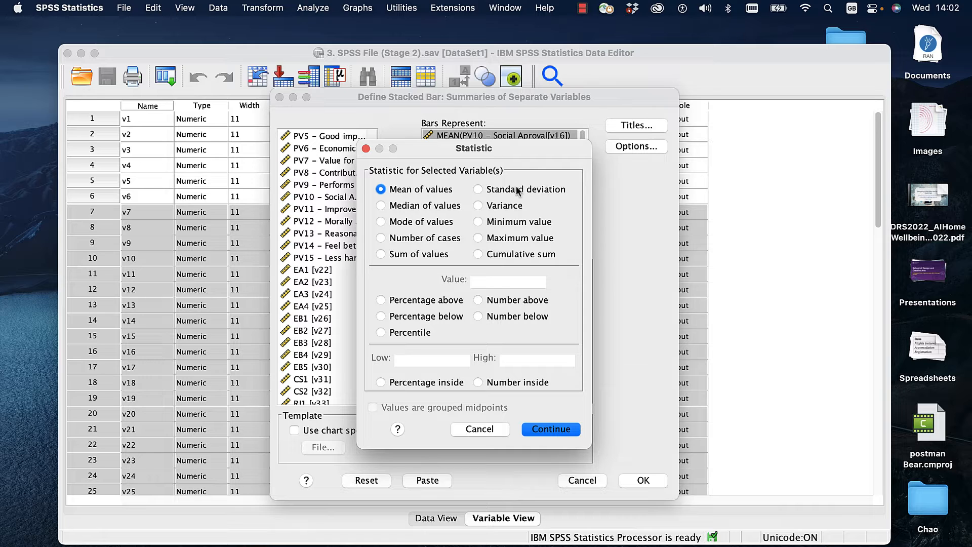
pyautogui.click(405, 206)
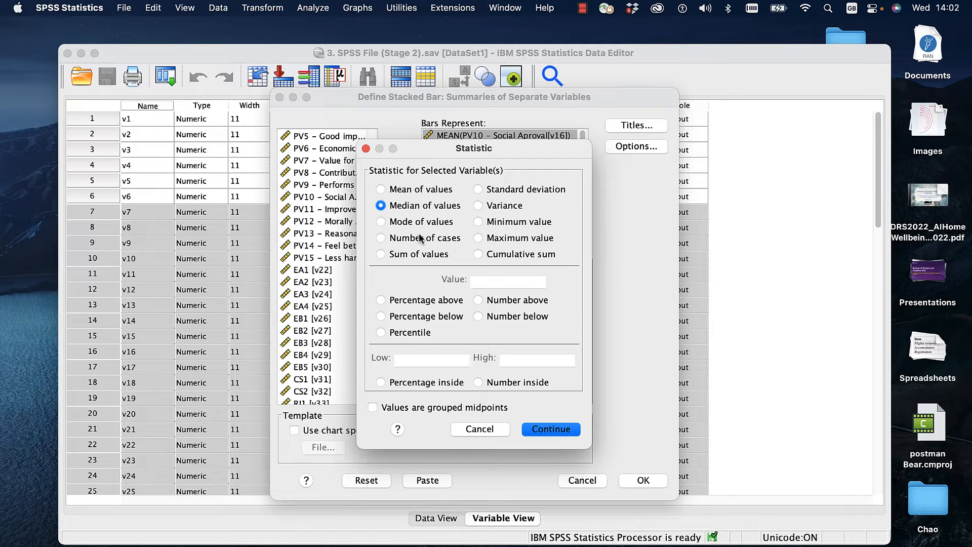
pyautogui.click(415, 221)
pyautogui.click(381, 236)
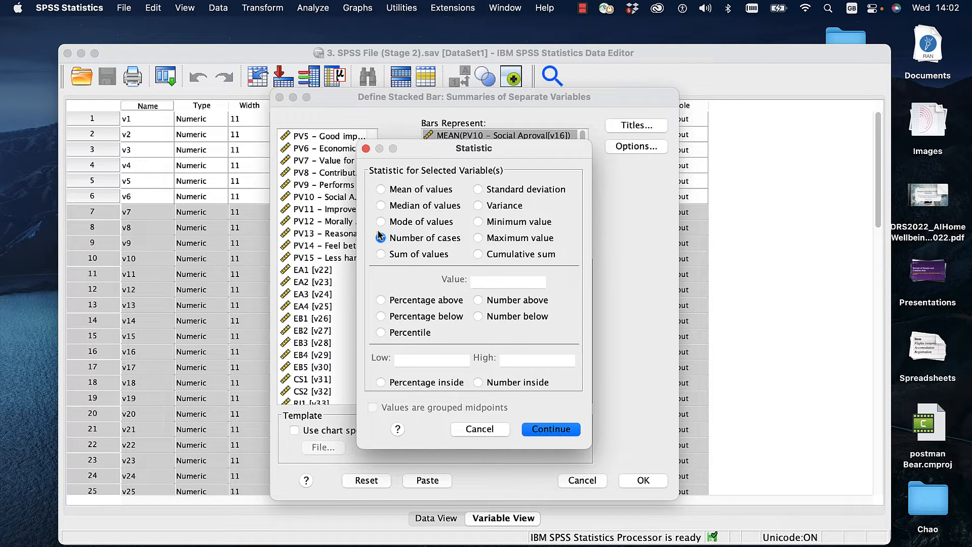
pyautogui.click(389, 195)
pyautogui.click(478, 300)
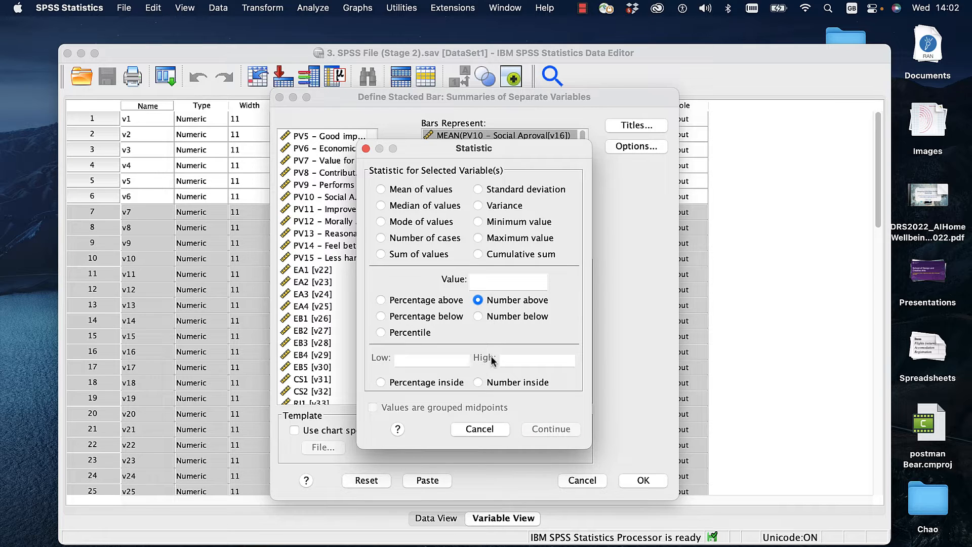
pyautogui.click(398, 299)
pyautogui.click(398, 332)
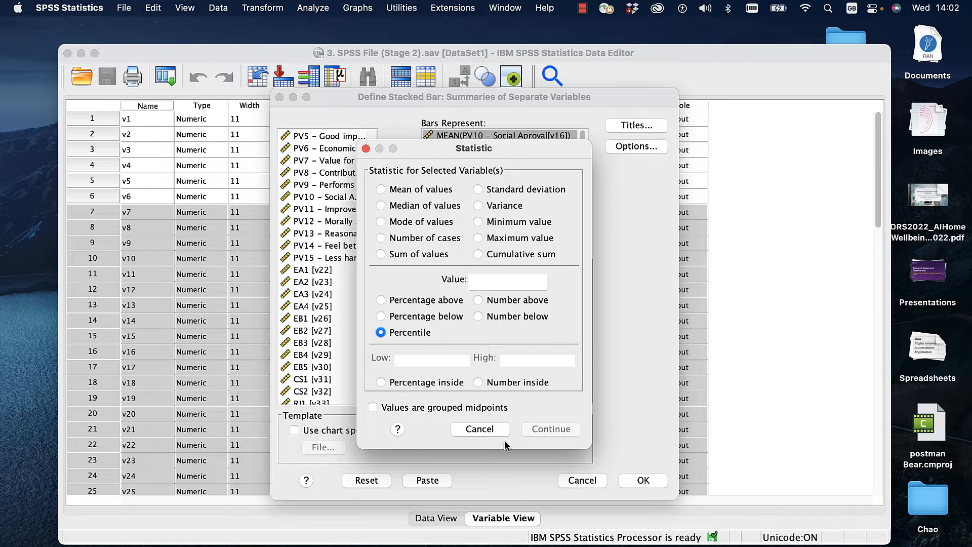
pyautogui.click(415, 192)
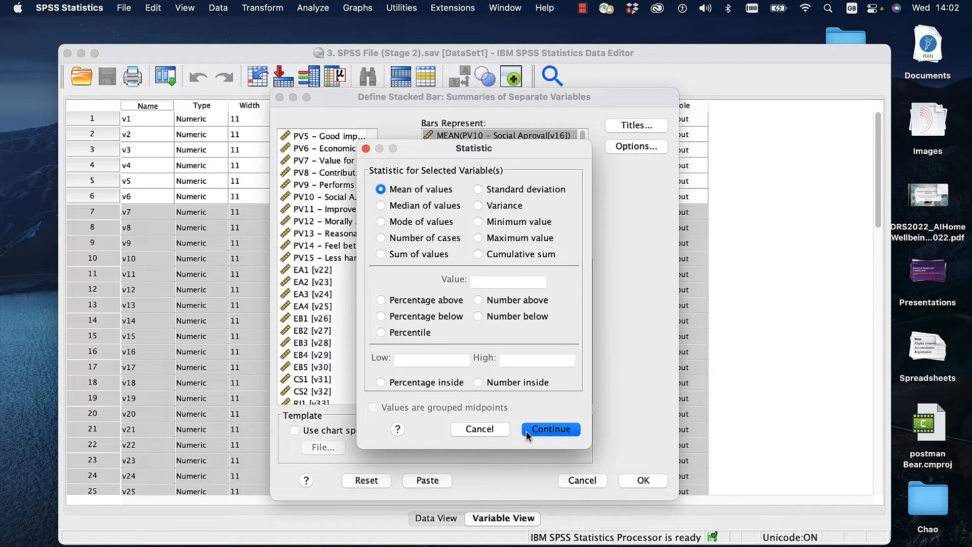
pyautogui.click(550, 429)
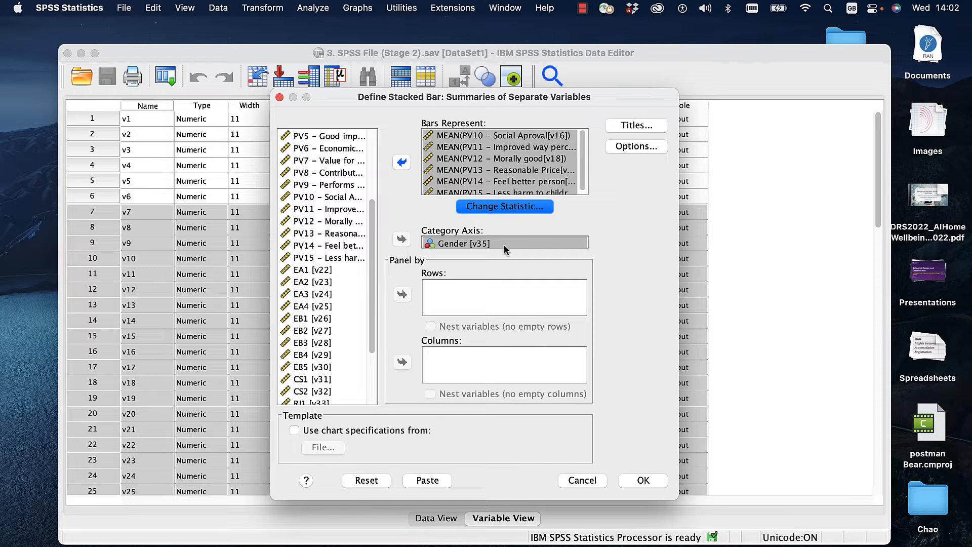
# Exclude missing cases variable by variable and generate the stacked bar chart of PV10 to PV15 by gender
pyautogui.click(626, 126)
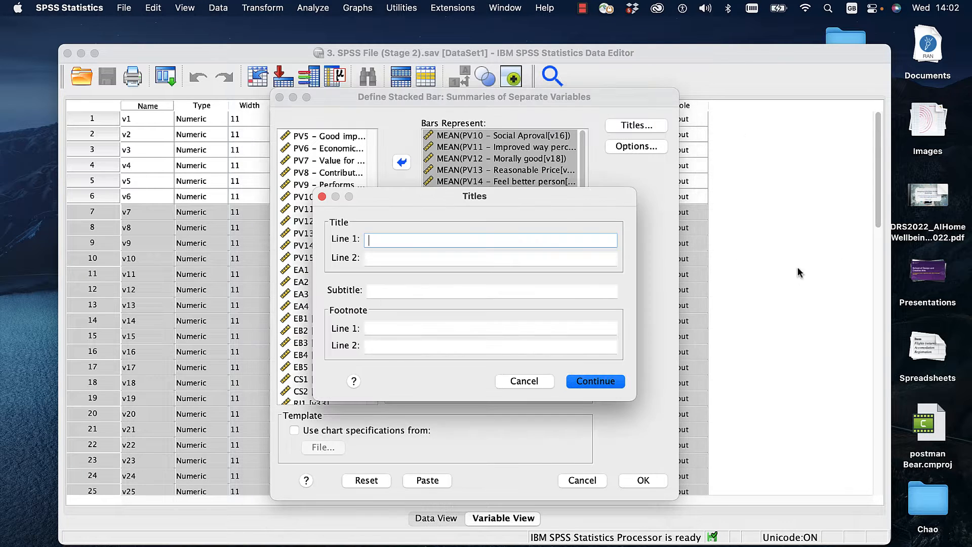
pyautogui.click(525, 380)
pyautogui.click(636, 146)
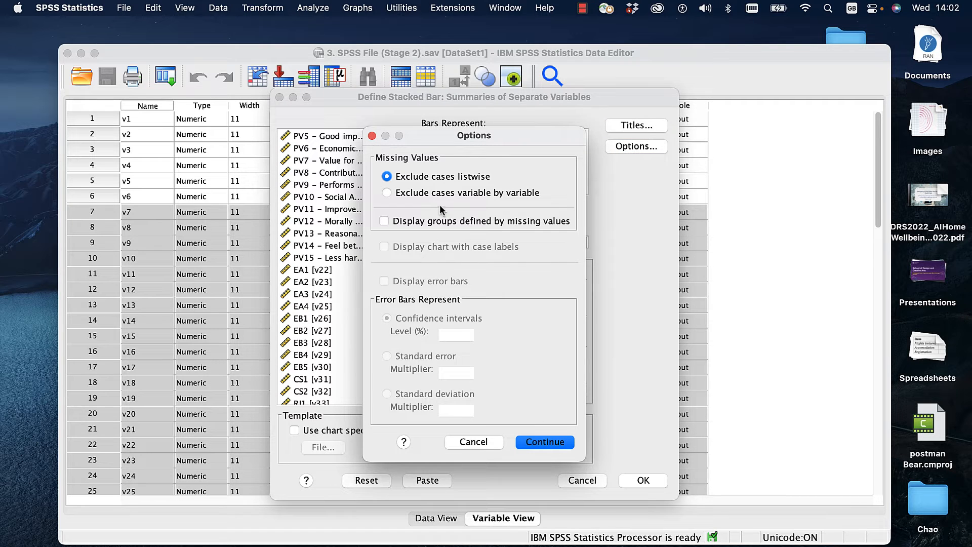
pyautogui.click(424, 193)
pyautogui.click(548, 443)
pyautogui.click(645, 485)
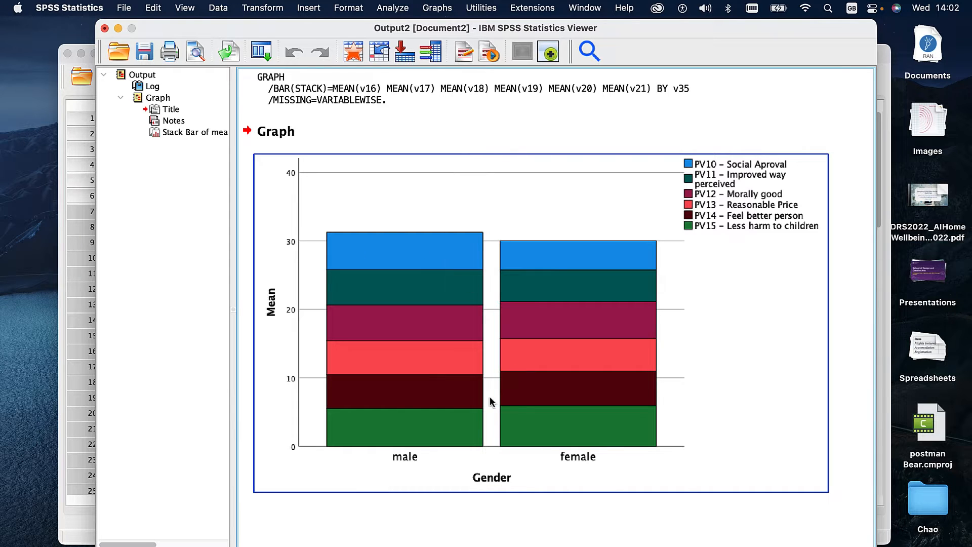
# Close the stacked chart output and start defining a clustered legacy bar chart using summaries of separate variables
pyautogui.click(105, 29)
pyautogui.click(582, 327)
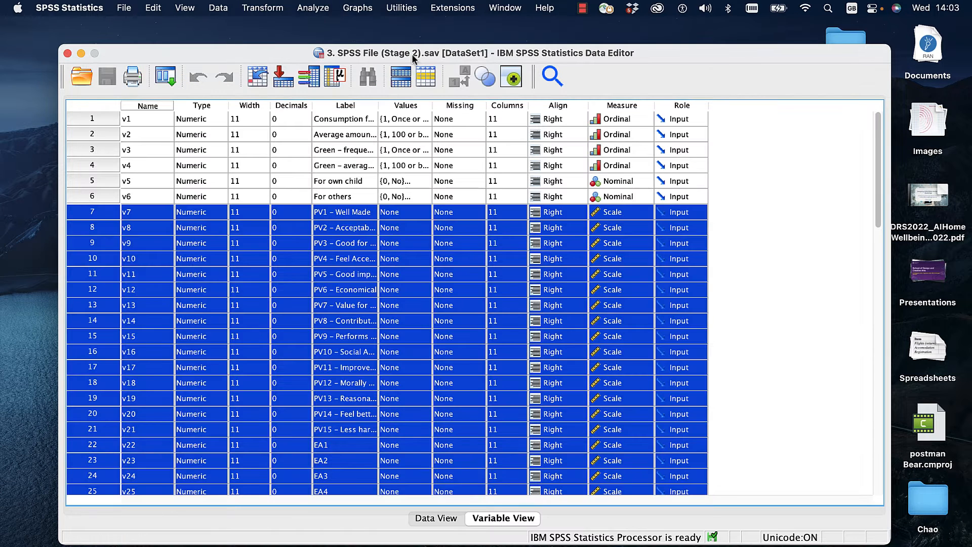
pyautogui.click(303, 7)
pyautogui.moveTo(358, 7)
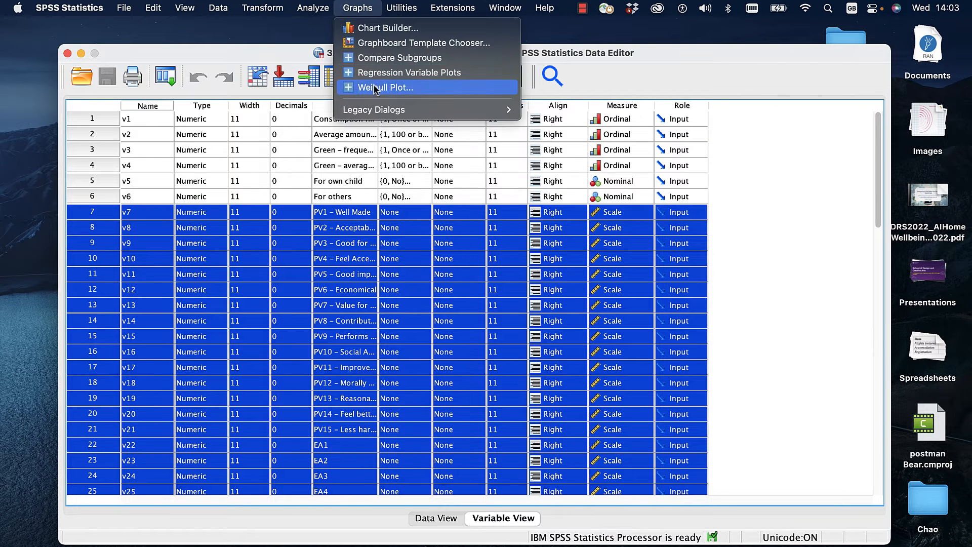
pyautogui.moveTo(380, 110)
pyautogui.click(576, 108)
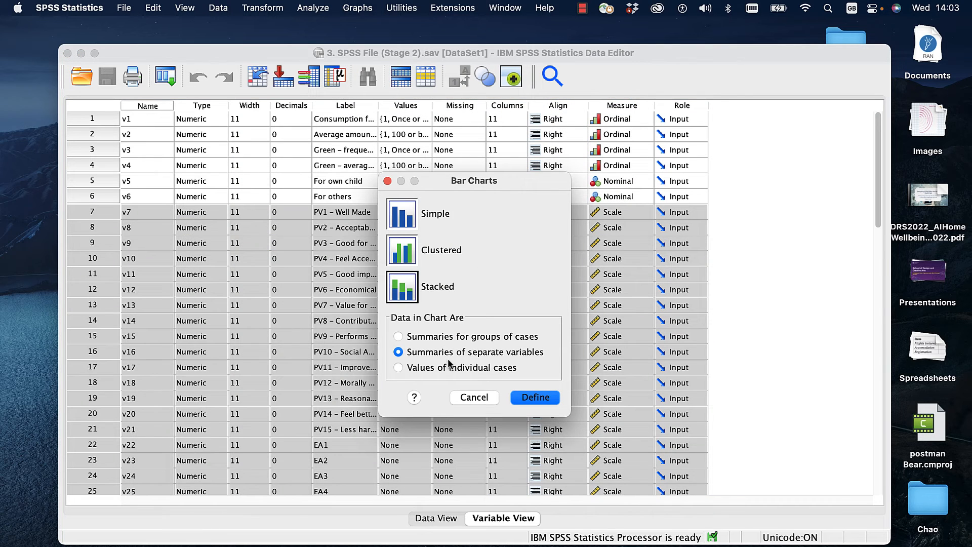
pyautogui.click(405, 225)
pyautogui.click(405, 246)
pyautogui.click(538, 397)
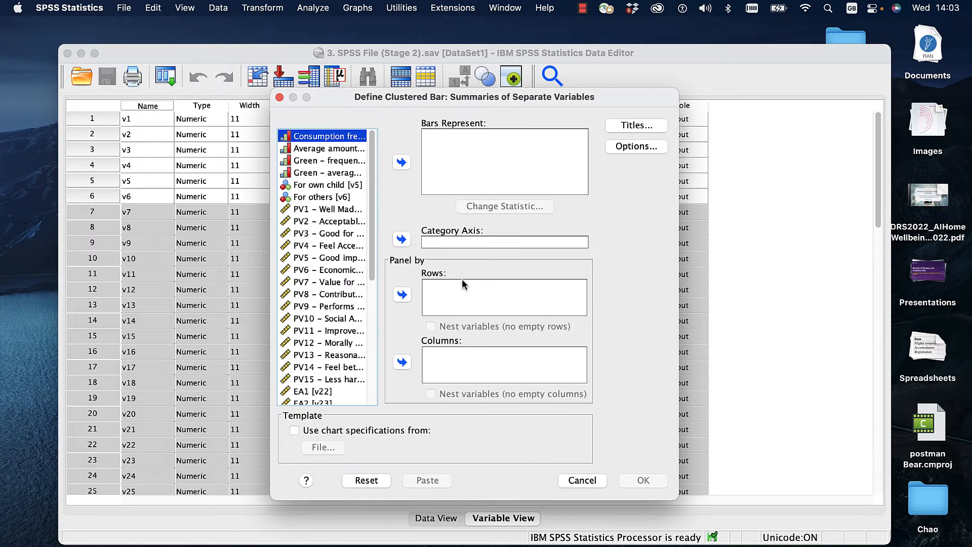
# Assign Gender [v35] to the category axis of the clustered bar chart
pyautogui.click(364, 162)
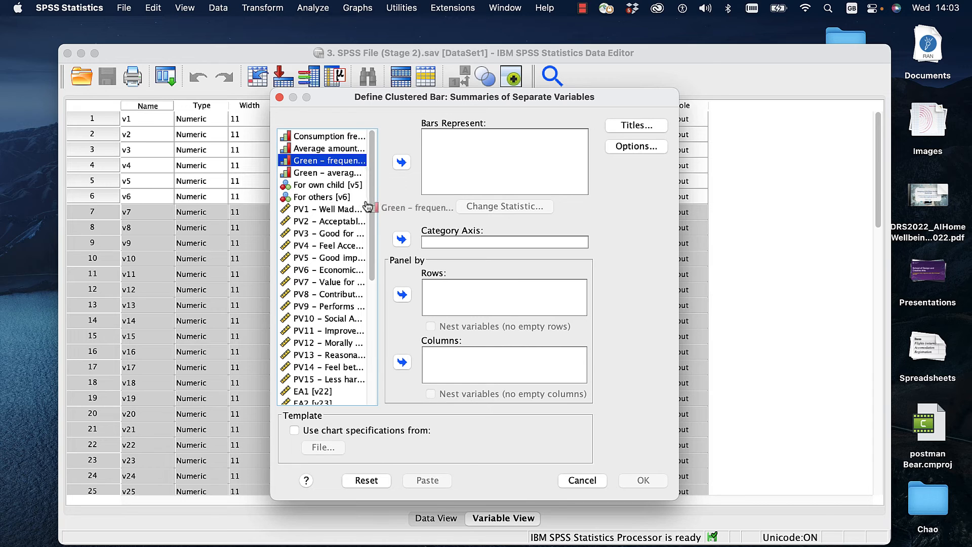
pyautogui.scroll(-1, 368, 179)
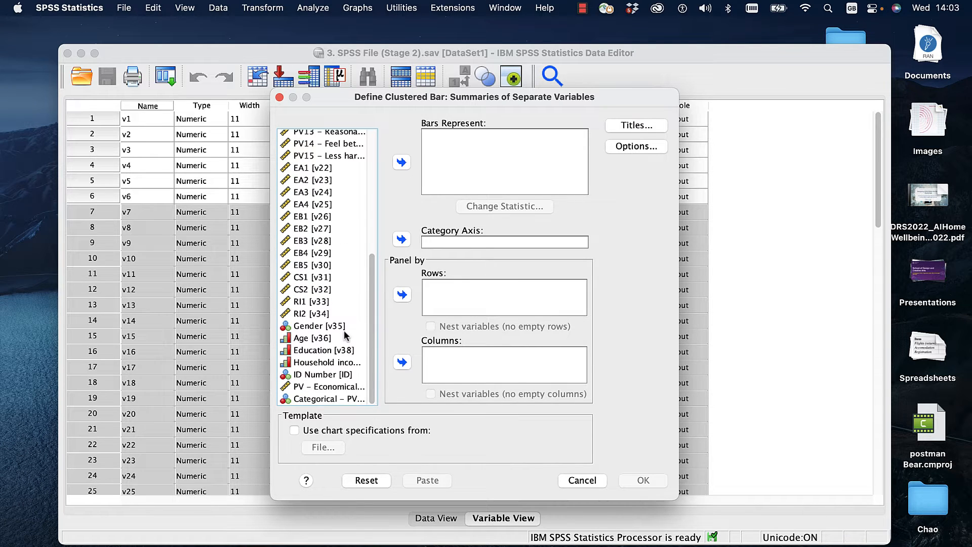
pyautogui.click(344, 328)
pyautogui.click(401, 239)
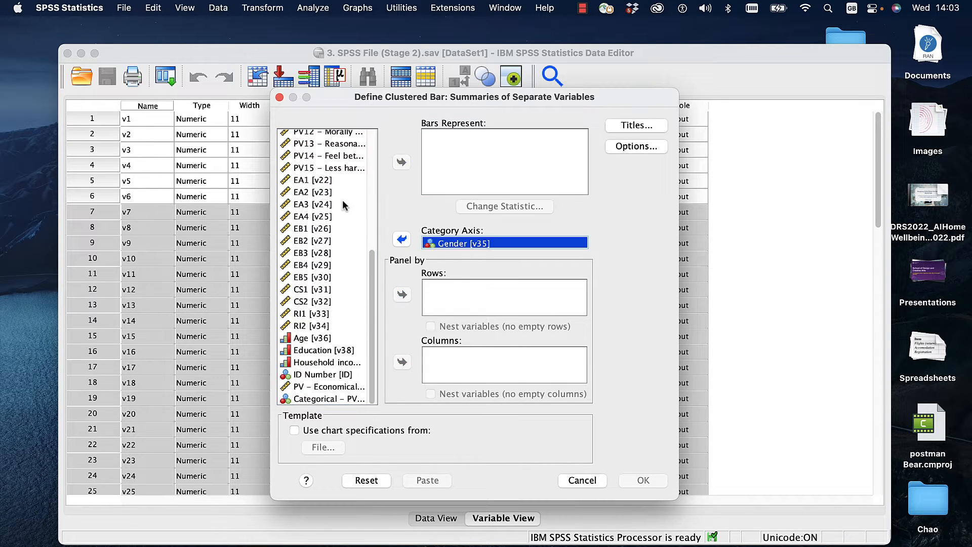
# Add variables PV10 through PV15 as the values represented by the clustered bars
pyautogui.scroll(5, 375, 215)
pyautogui.click(314, 191)
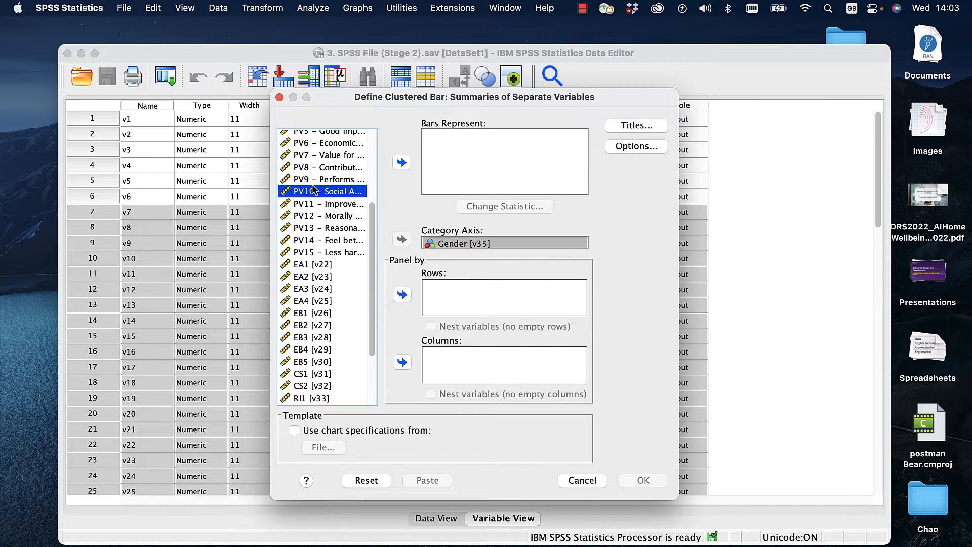
pyautogui.keyDown('shift'); pyautogui.click(318, 250); pyautogui.keyUp('shift')
pyautogui.scroll(1, 333, 261)
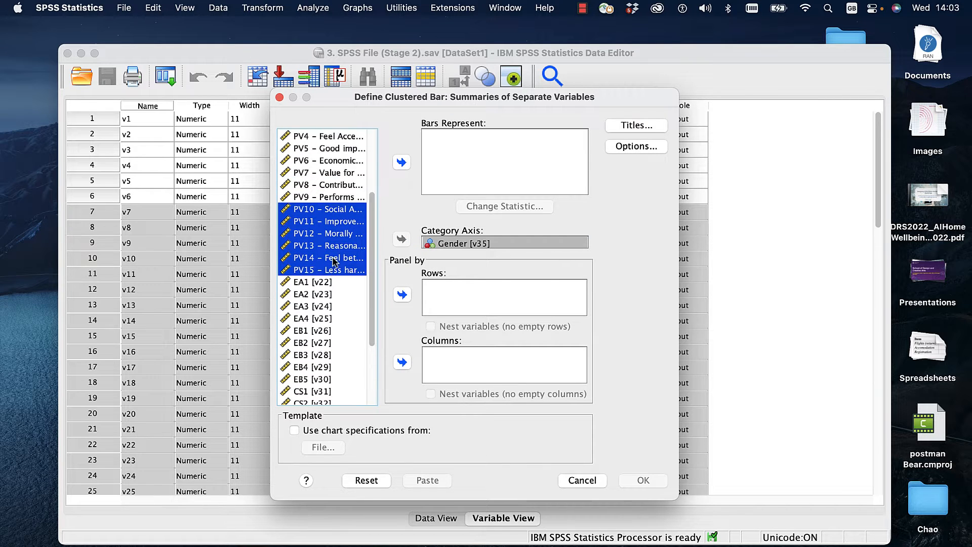
pyautogui.scroll(6, 334, 260)
pyautogui.scroll(-5, 354, 212)
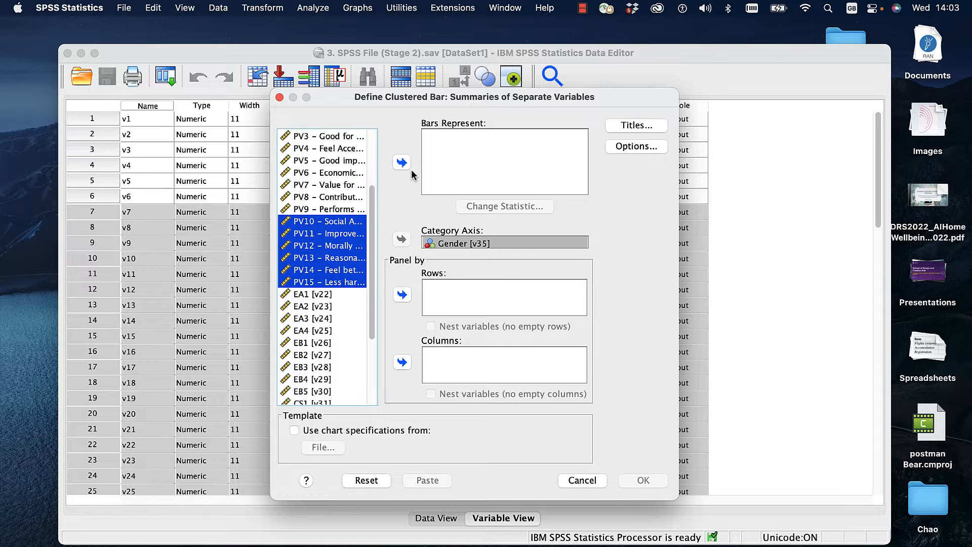
pyautogui.click(402, 163)
# Keep Mean of values as the statistic for the PV10 to PV15 bars and generate the clustered bar chart
pyautogui.click(548, 205)
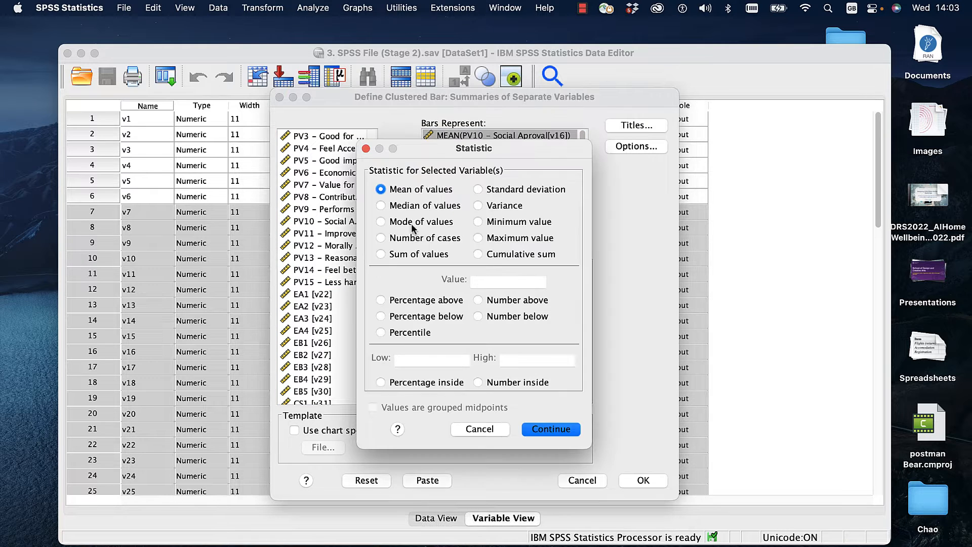
pyautogui.click(554, 428)
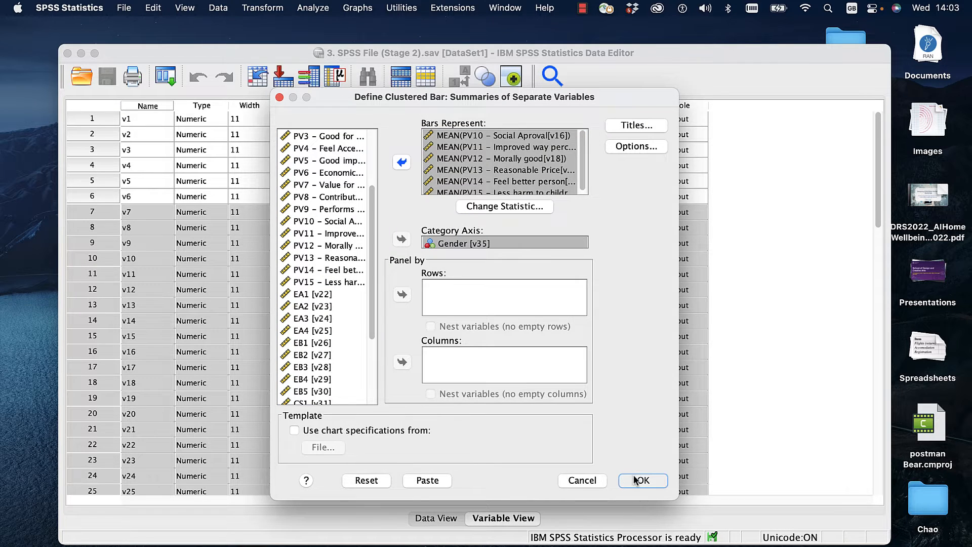
pyautogui.click(643, 480)
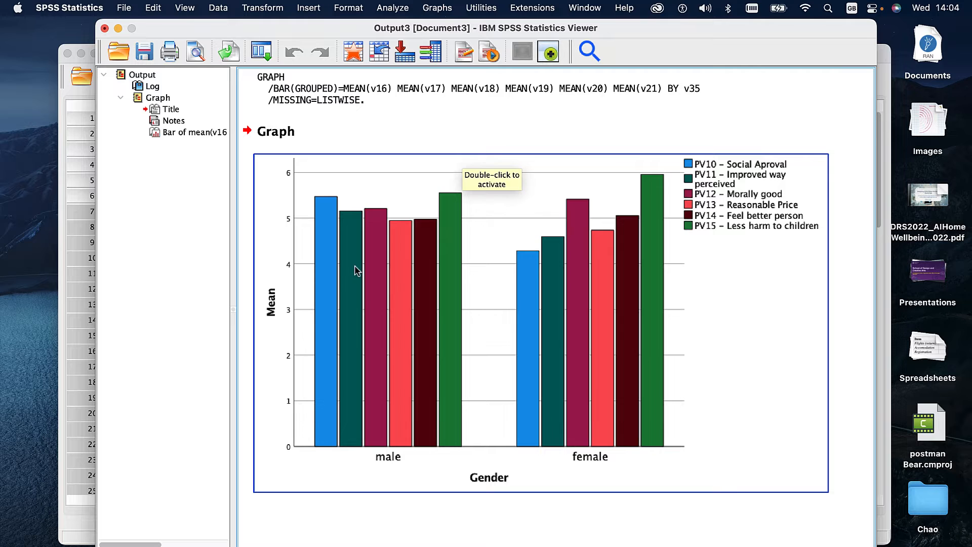
# Close the clustered chart output and start defining a simple legacy boxplot using summaries of separate variables
pyautogui.click(105, 29)
pyautogui.click(590, 328)
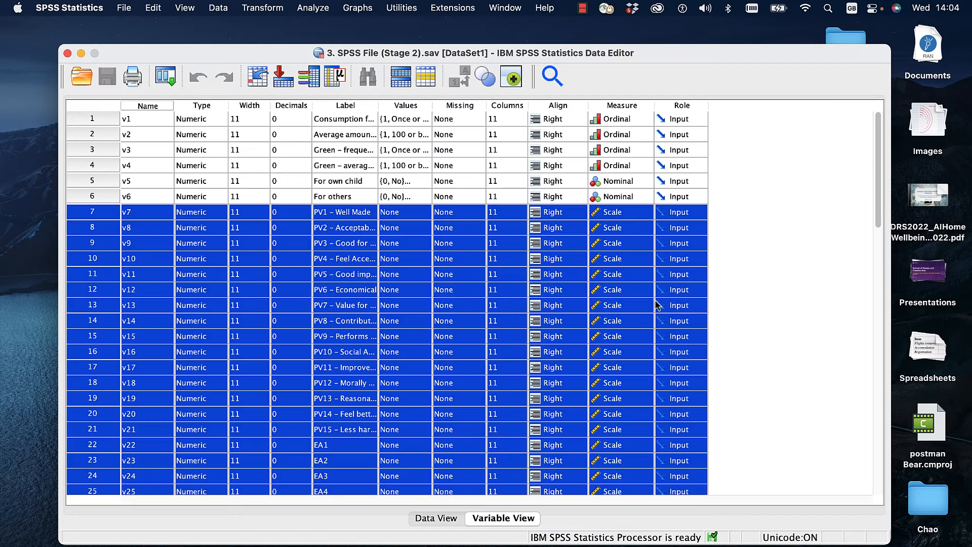
pyautogui.click(360, 8)
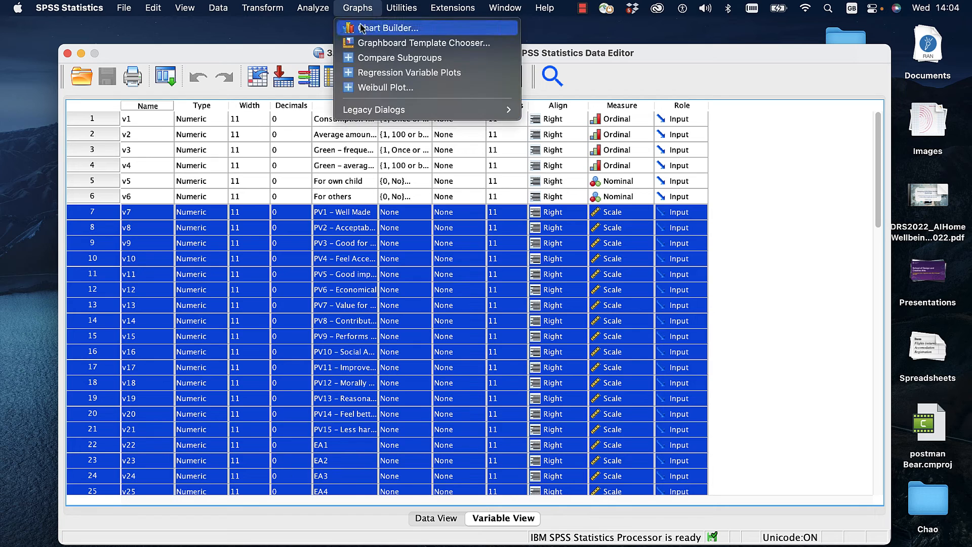
pyautogui.moveTo(501, 110)
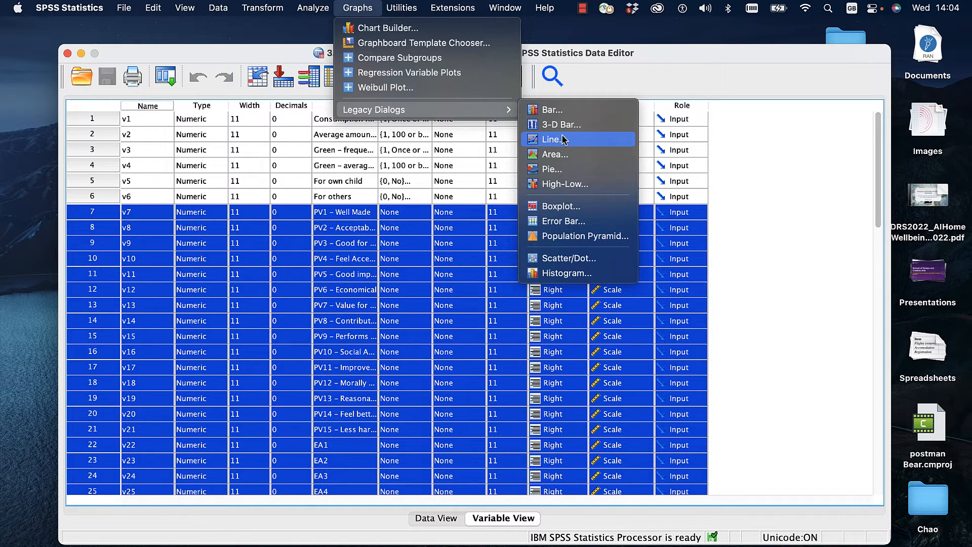
pyautogui.click(575, 208)
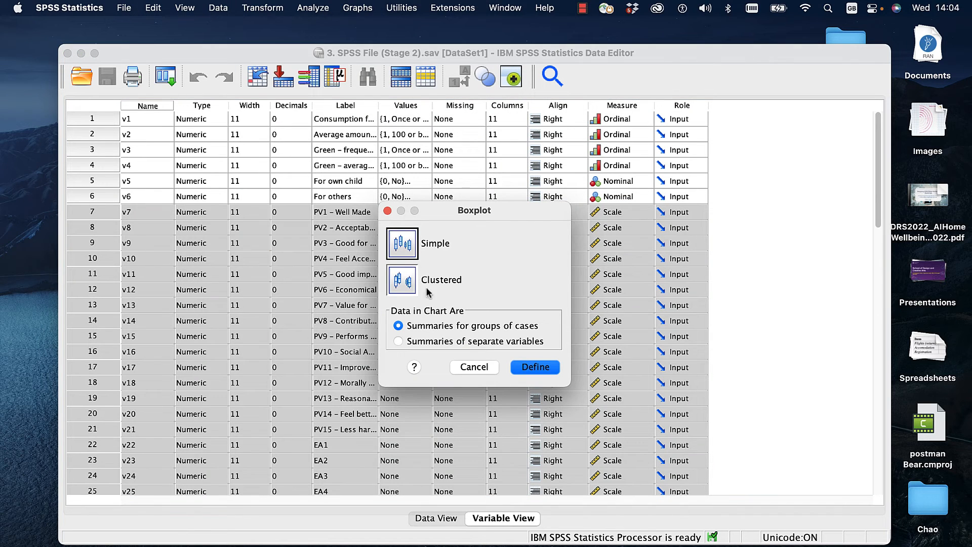
pyautogui.click(406, 288)
pyautogui.click(399, 340)
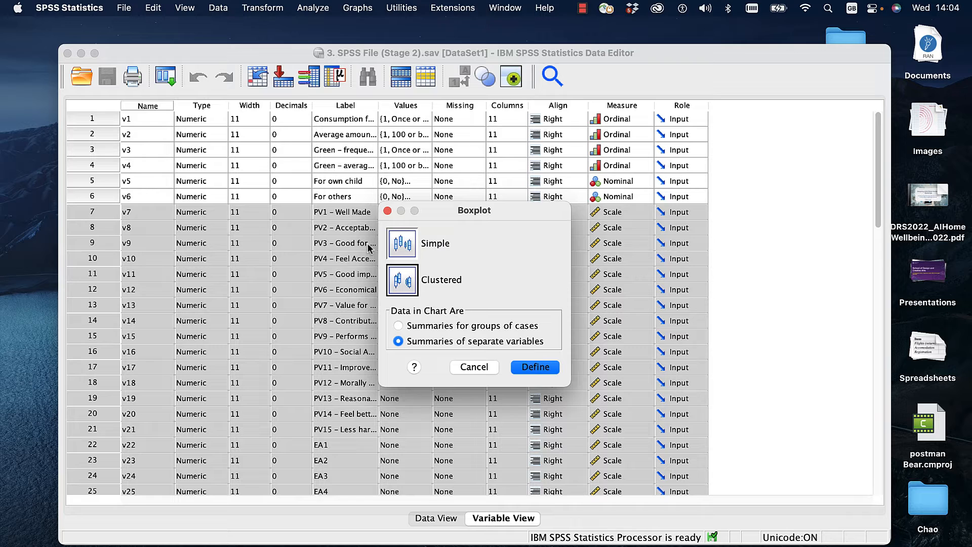
pyautogui.click(409, 248)
pyautogui.click(518, 367)
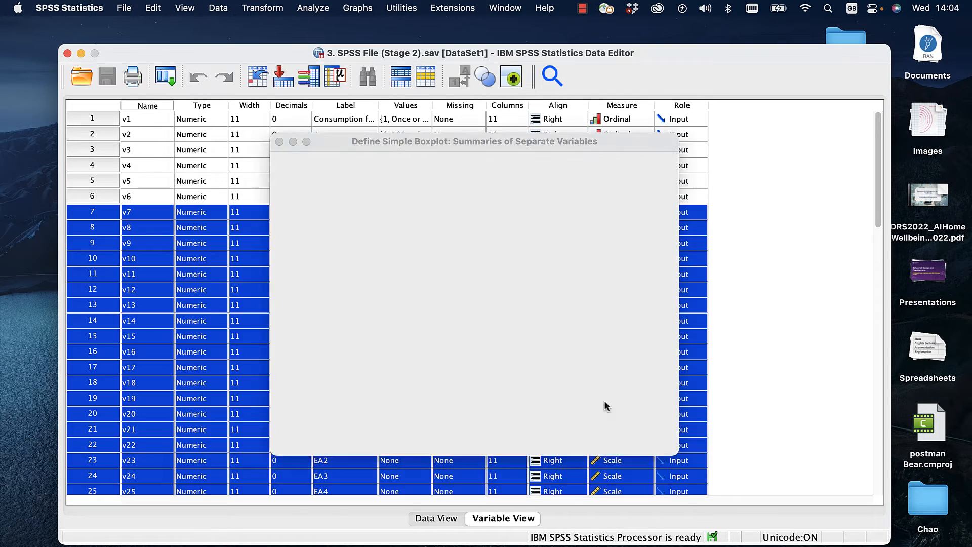
# Add variables PV10 through PV15 as the boxes represented in the simple boxplot
pyautogui.click(305, 249)
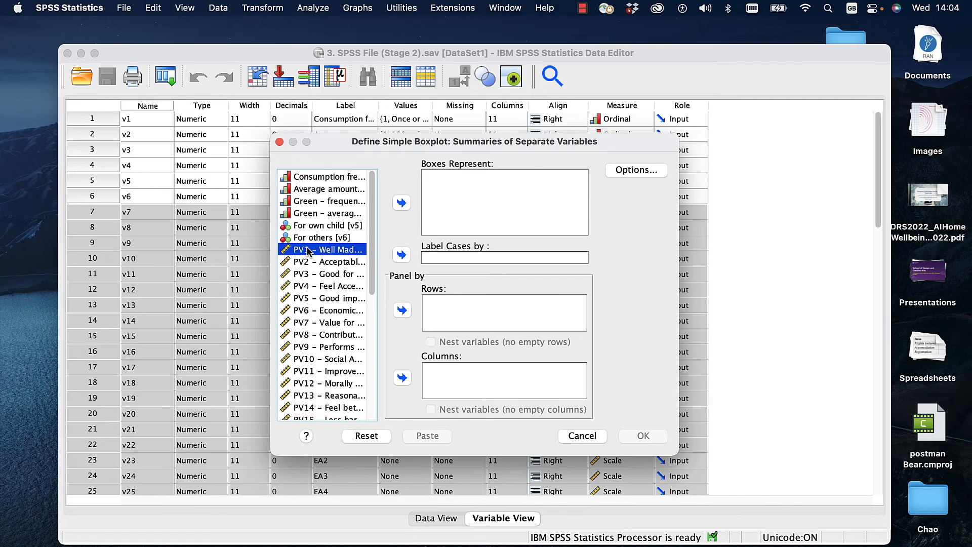
pyautogui.scroll(-2, 329, 327)
pyautogui.click(304, 310)
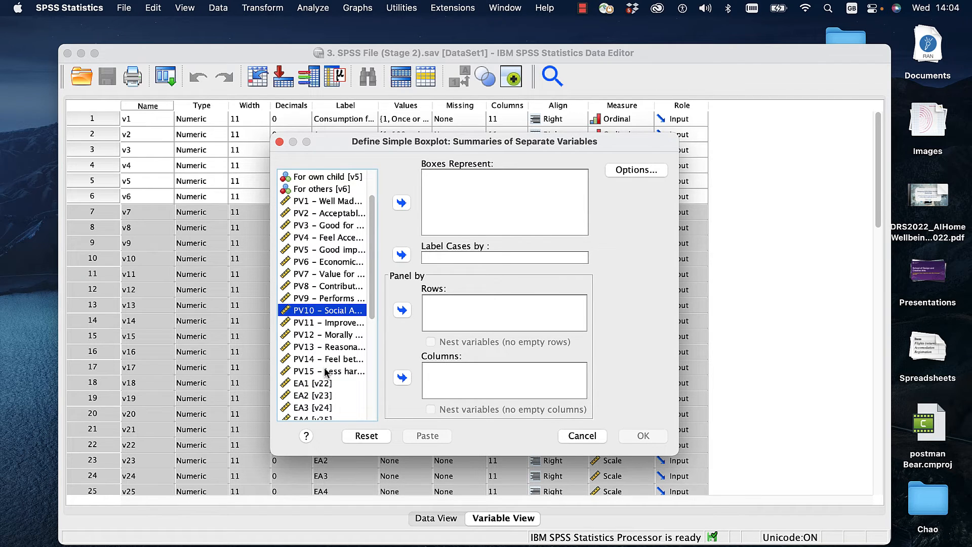
pyautogui.keyDown('shift'); pyautogui.click(327, 372); pyautogui.keyUp('shift')
pyautogui.click(401, 203)
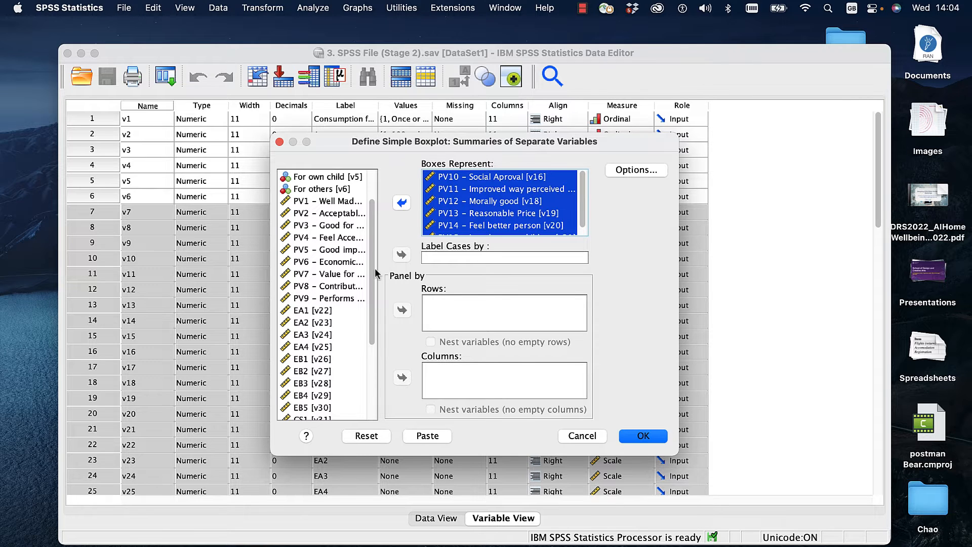
# Label the boxplot cases by ID Number [ID] and generate the simple boxplot
pyautogui.scroll(-5, 374, 390)
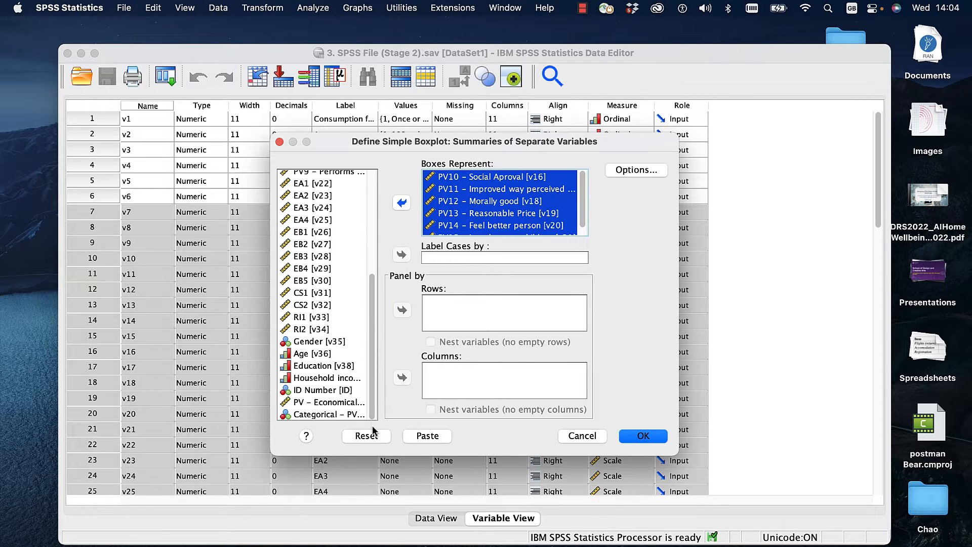
pyautogui.click(329, 401)
pyautogui.click(323, 390)
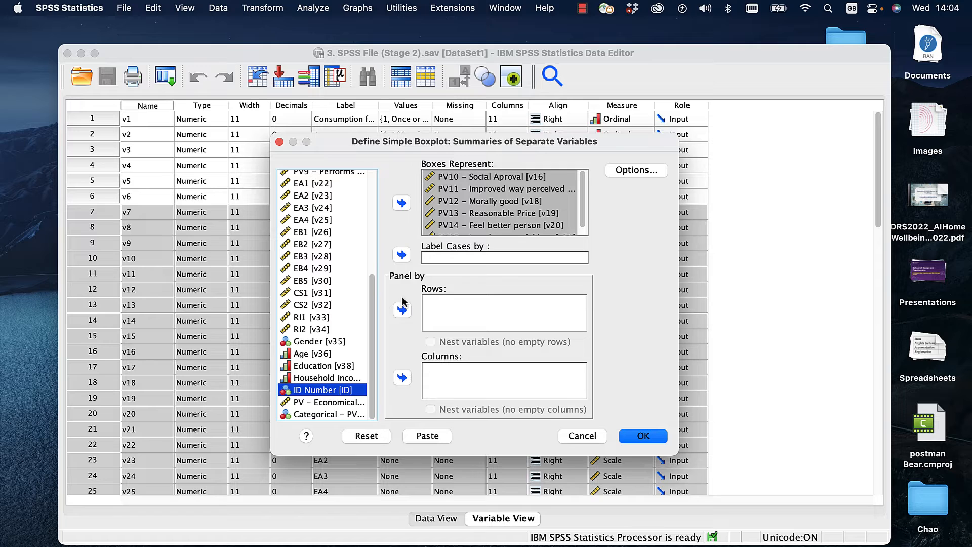
pyautogui.click(402, 255)
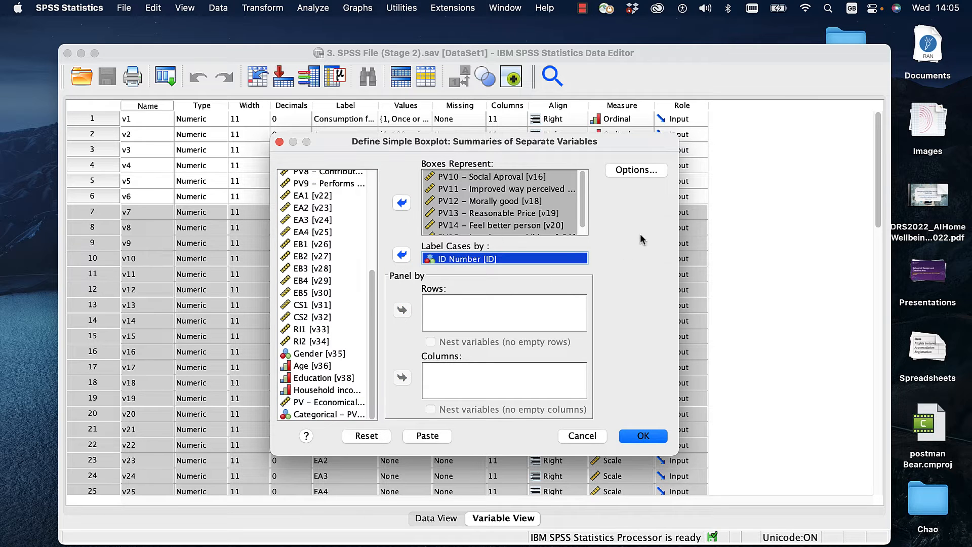
pyautogui.click(638, 436)
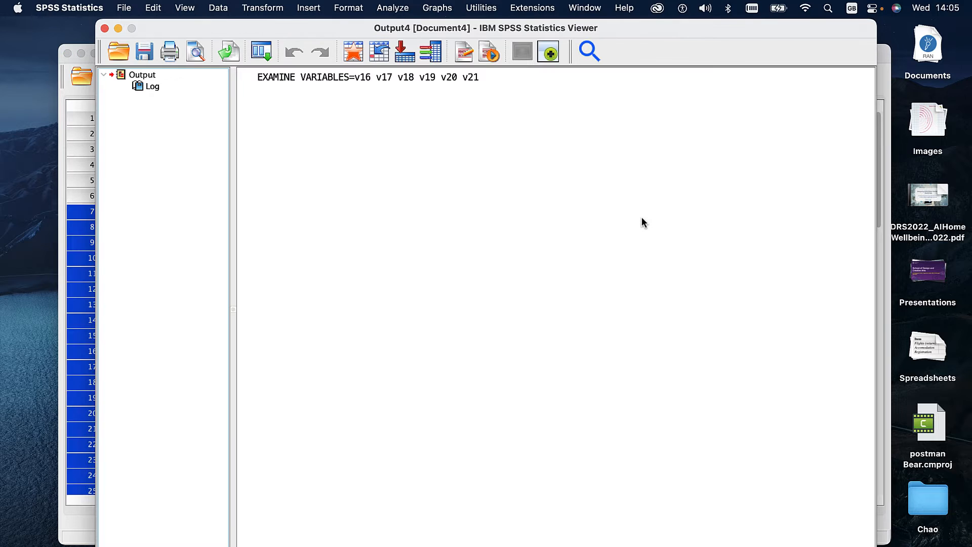
pyautogui.scroll(-5, 477, 340)
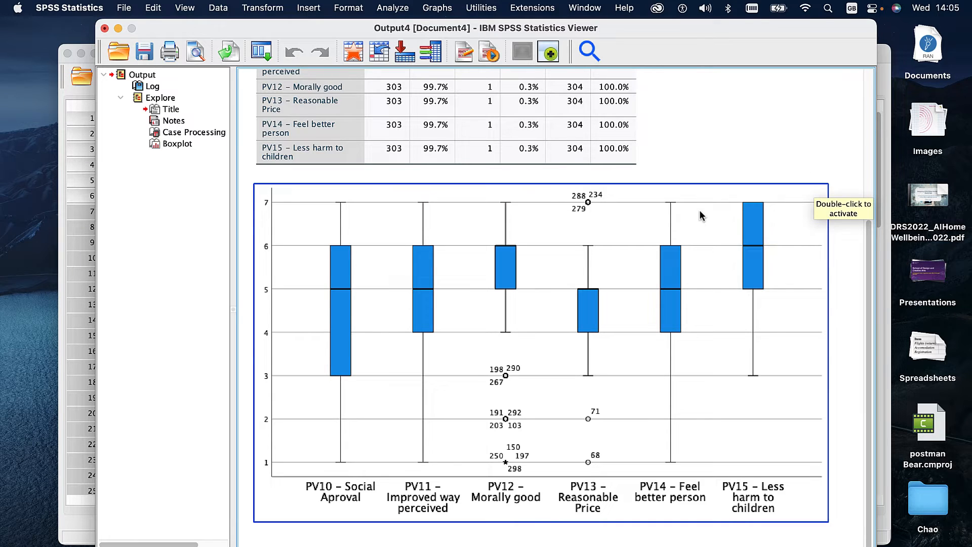
pyautogui.click(838, 265)
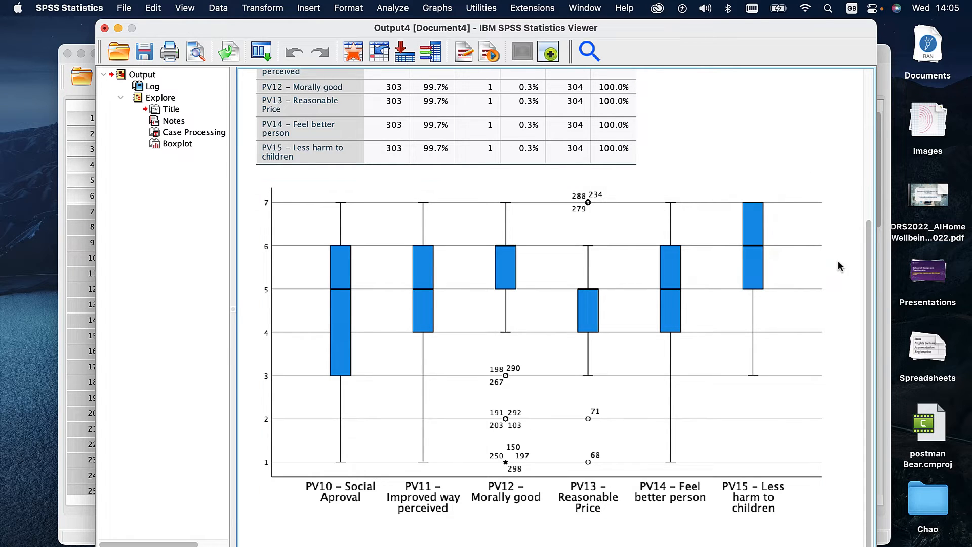
pyautogui.click(636, 251)
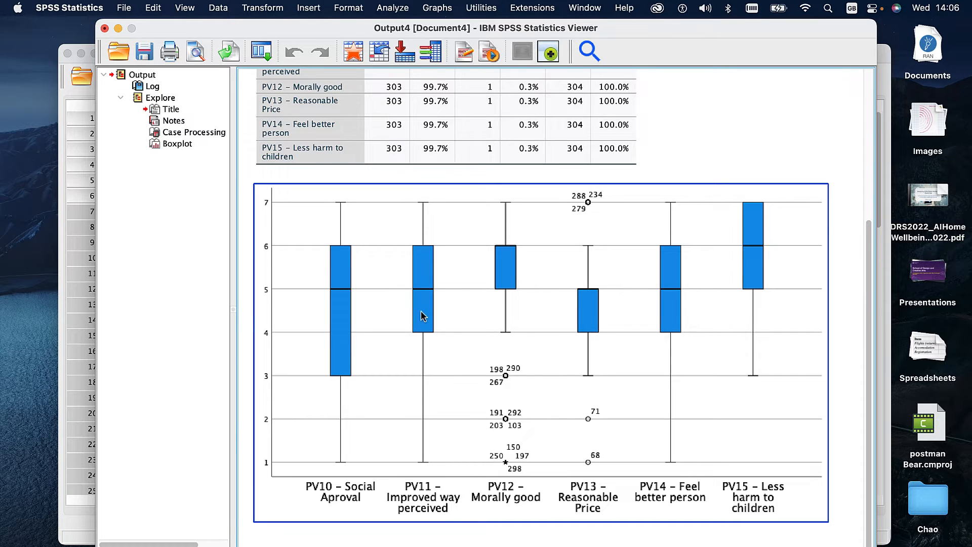
# Start defining a clustered legacy boxplot using summaries of separate variables
pyautogui.click(397, 7)
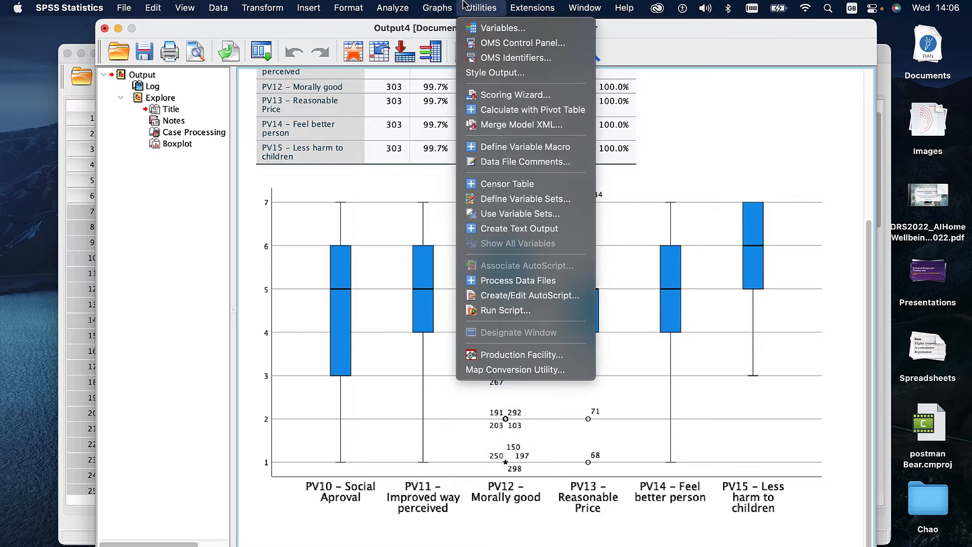
pyautogui.moveTo(436, 7)
pyautogui.moveTo(450, 108)
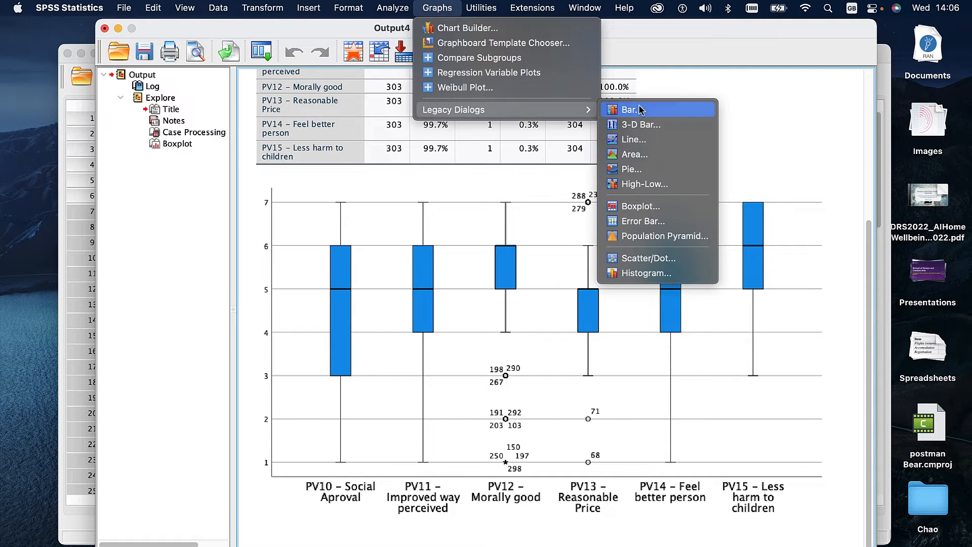
pyautogui.click(633, 205)
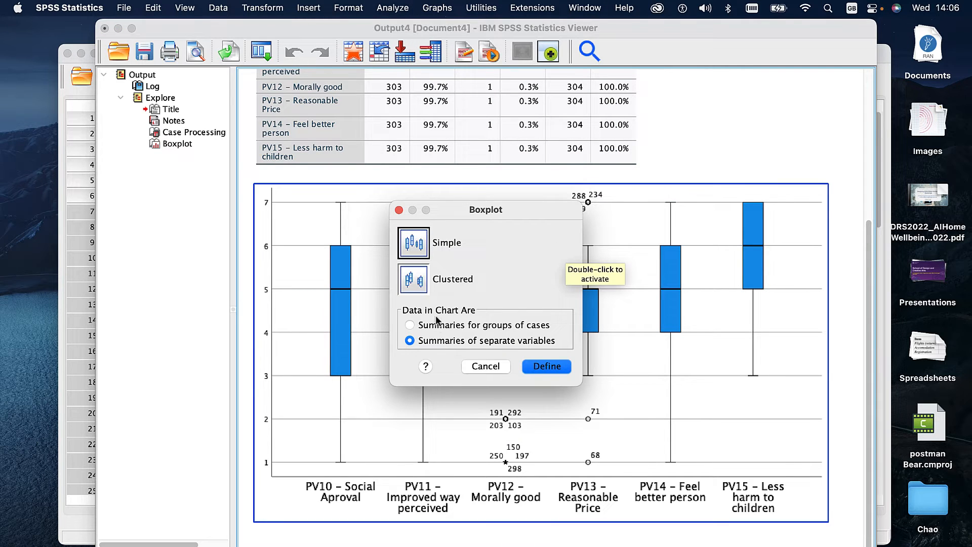
pyautogui.click(545, 366)
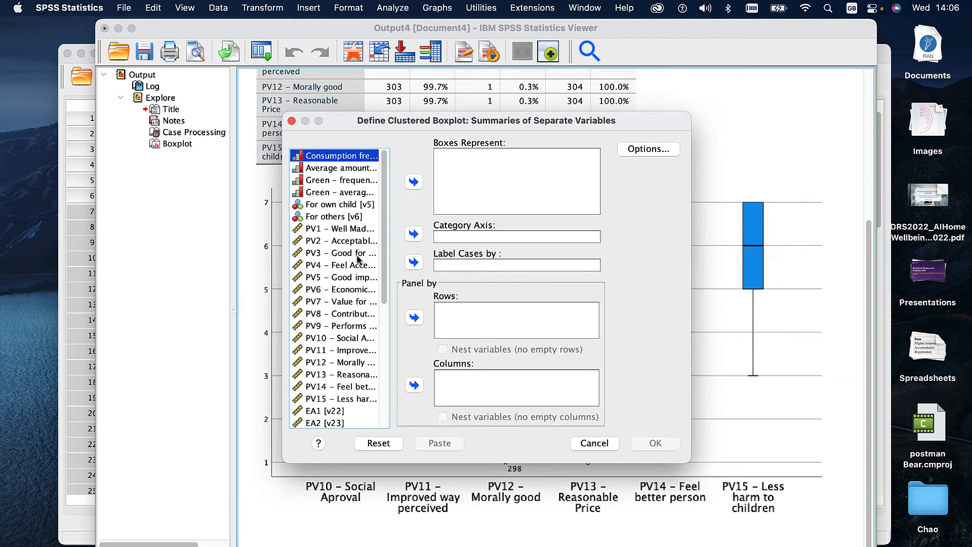
# Label the clustered boxplot cases by ID Number [ID] and set Gender [v35] as the category axis
pyautogui.scroll(-10, 381, 243)
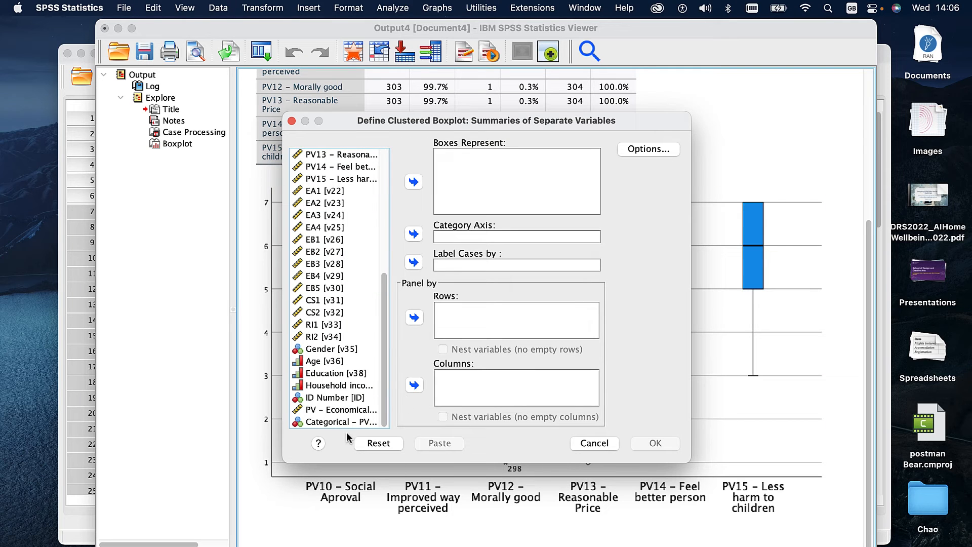
pyautogui.click(326, 398)
pyautogui.click(414, 262)
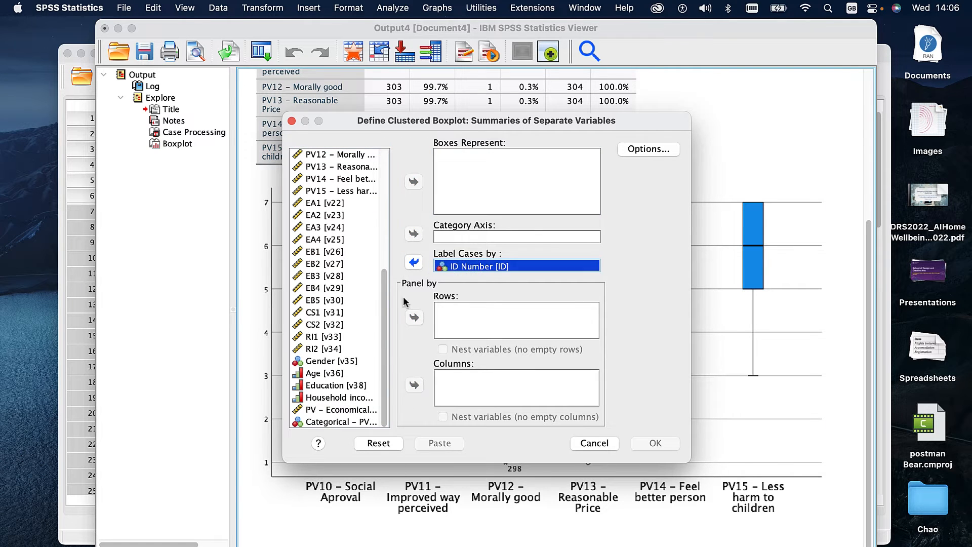
pyautogui.click(320, 361)
pyautogui.click(413, 234)
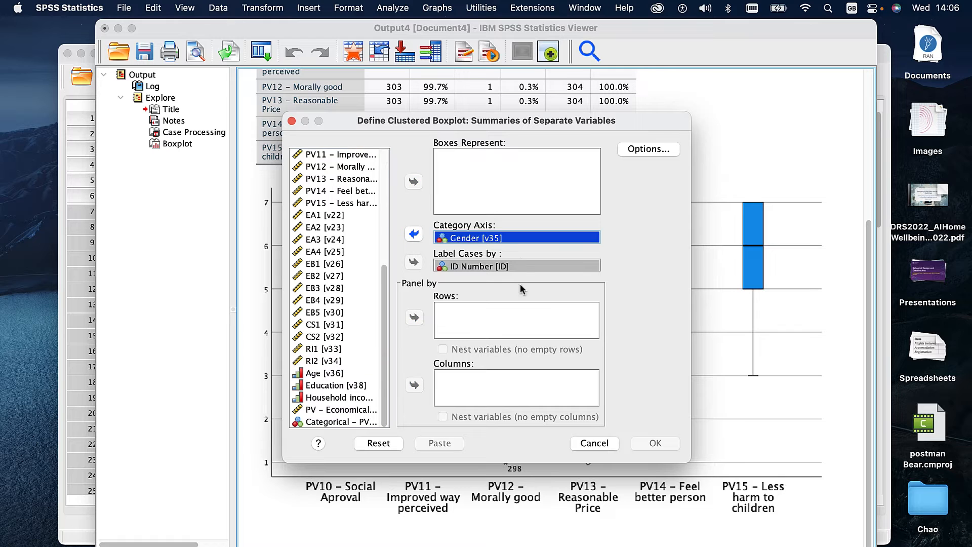
# Add variables PV10 through PV15 as the boxes represented and generate the clustered boxplot
pyautogui.click(339, 204)
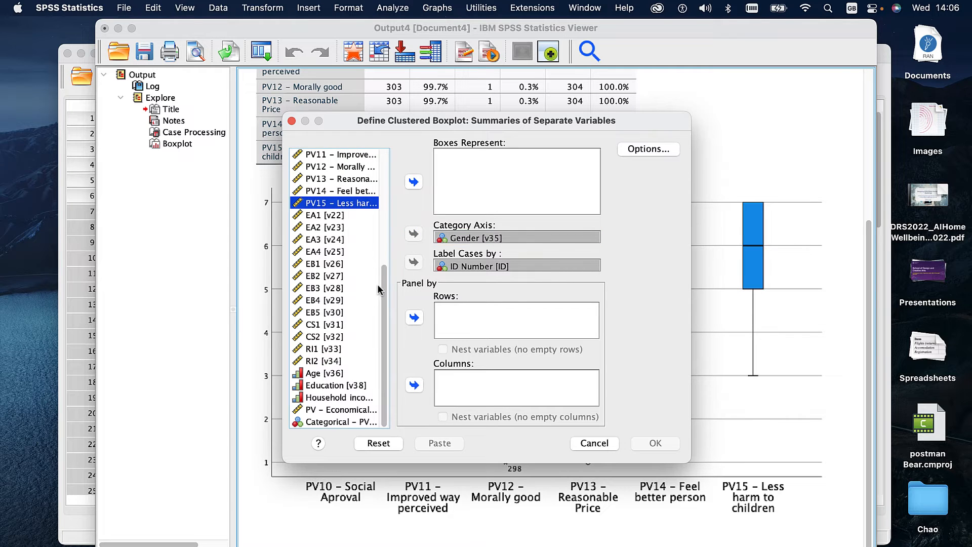
pyautogui.moveTo(378, 284); pyautogui.dragTo(378, 218)
pyautogui.keyDown('shift'); pyautogui.click(322, 246); pyautogui.keyUp('shift')
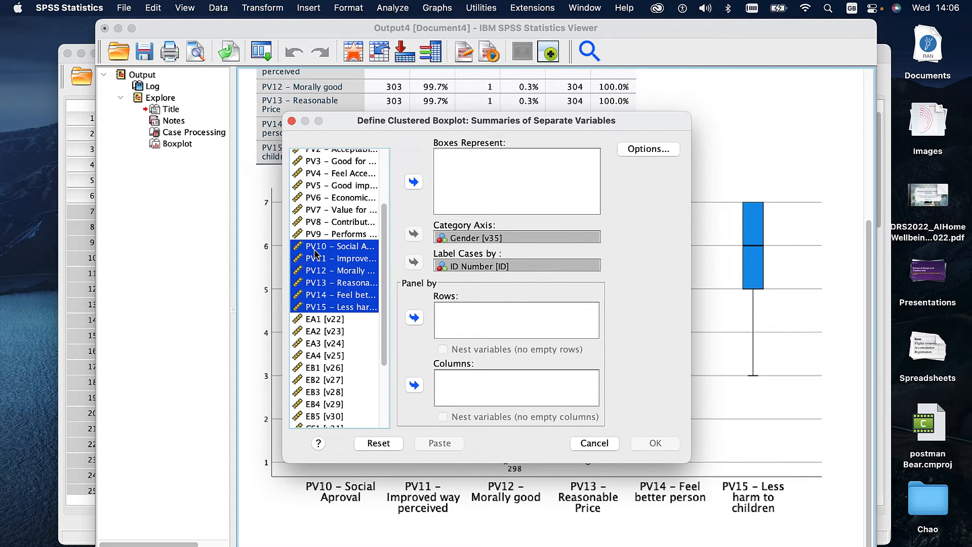
pyautogui.click(414, 182)
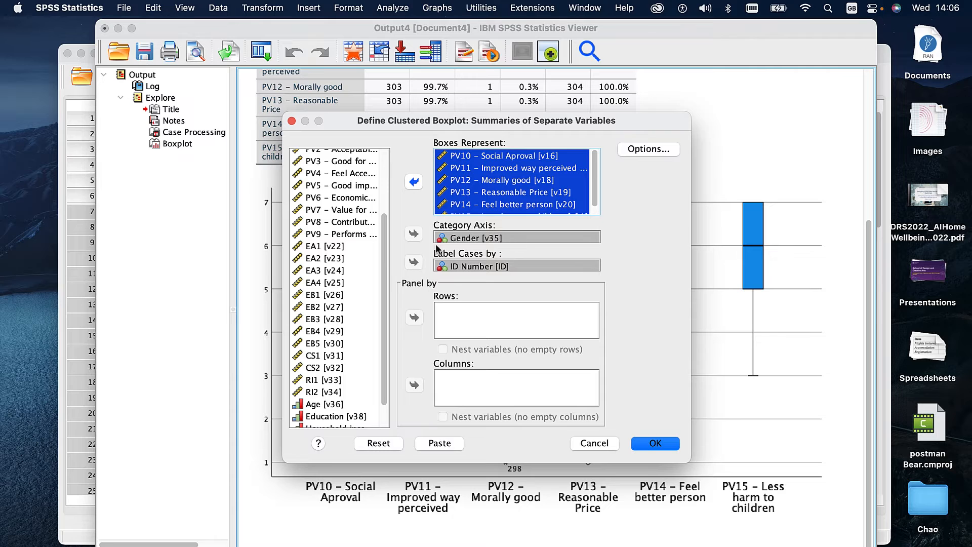
pyautogui.click(481, 97)
pyautogui.click(642, 448)
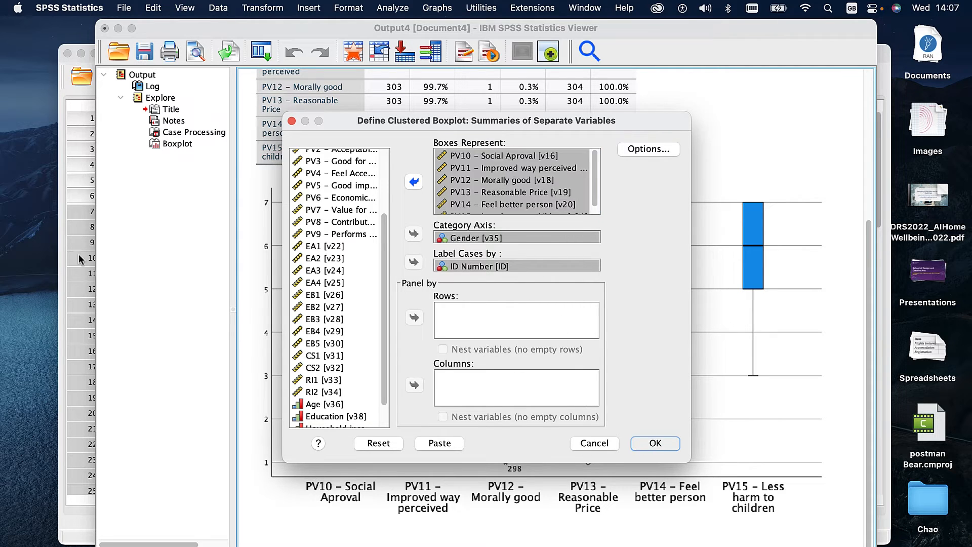
# Start a legacy nonparametric test for two independent samples
pyautogui.scroll(-5, 734, 350)
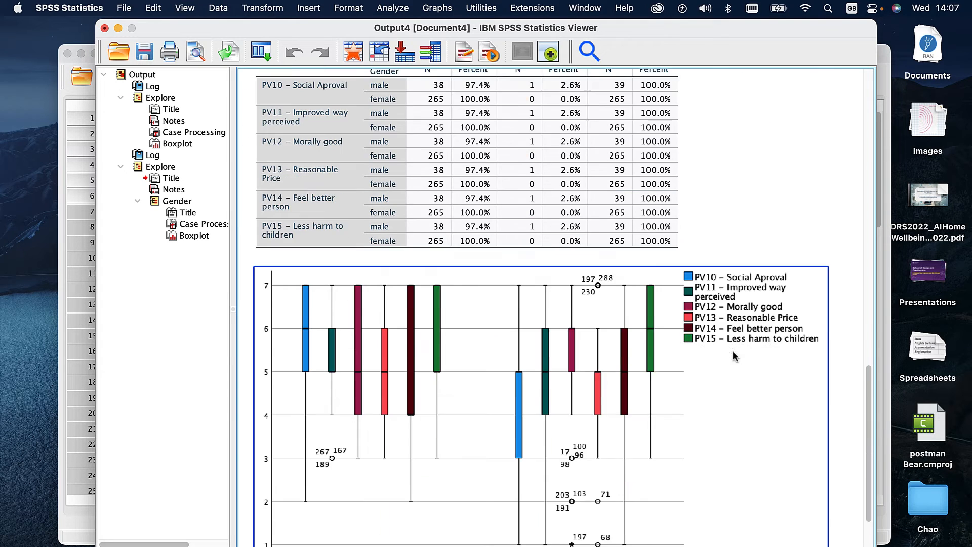
pyautogui.scroll(15, 608, 344)
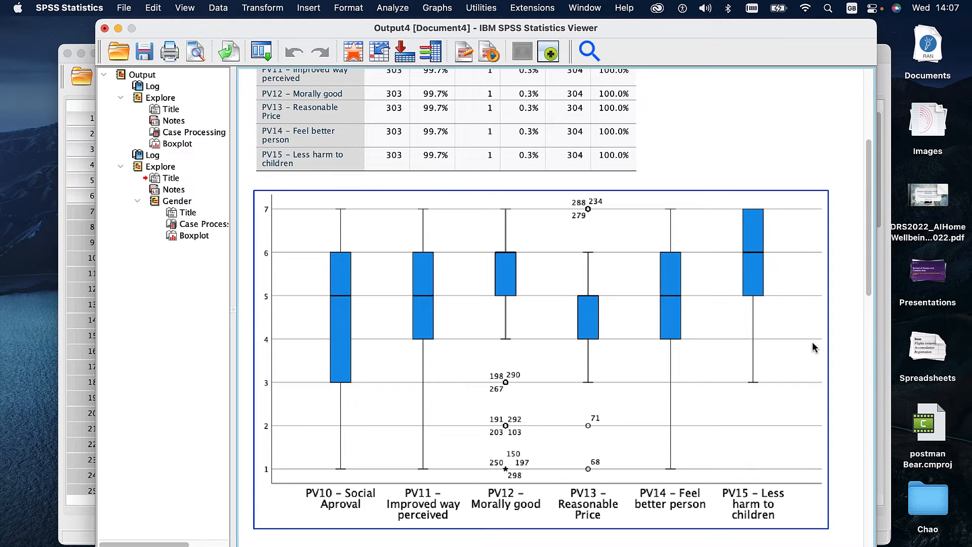
pyautogui.scroll(-6, 354, 336)
pyautogui.scroll(-9, 342, 346)
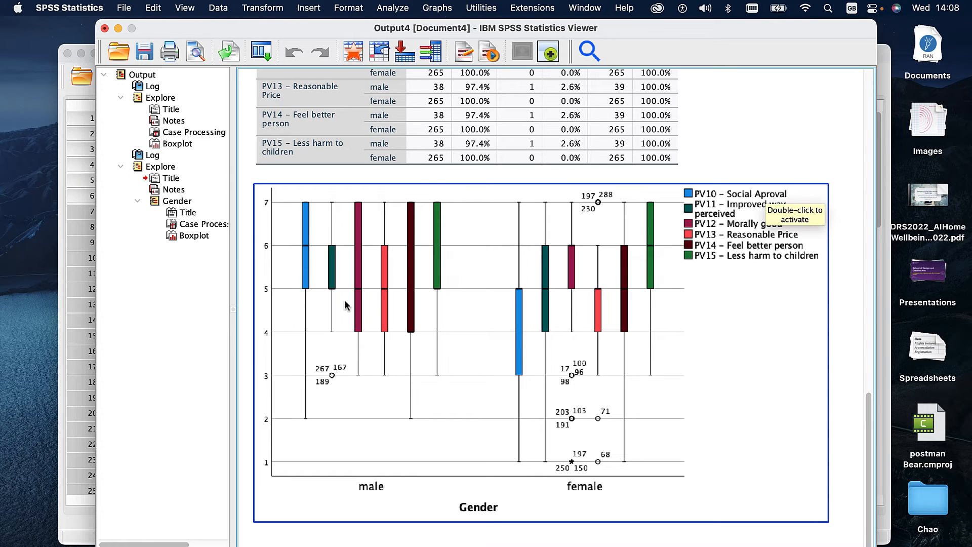
pyautogui.click(392, 8)
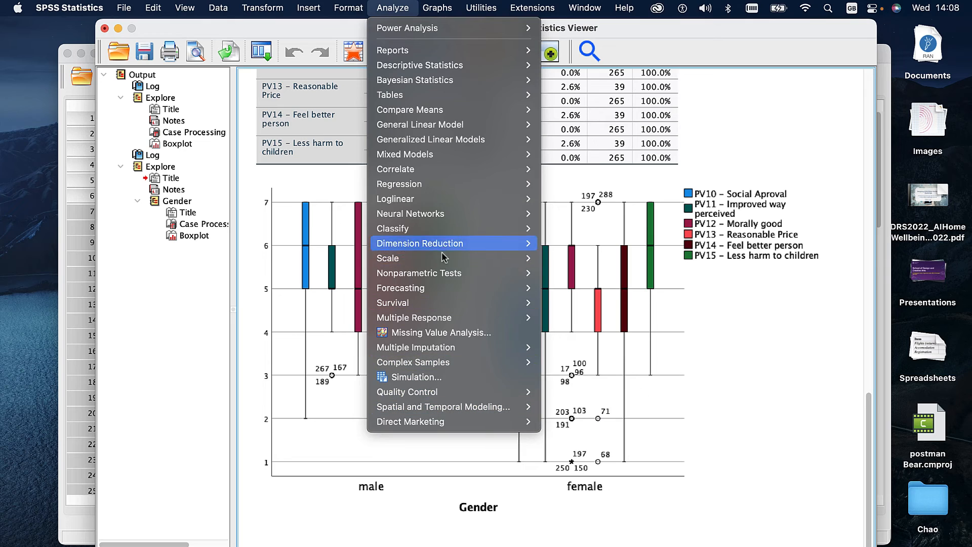
pyautogui.moveTo(431, 276)
pyautogui.moveTo(596, 317)
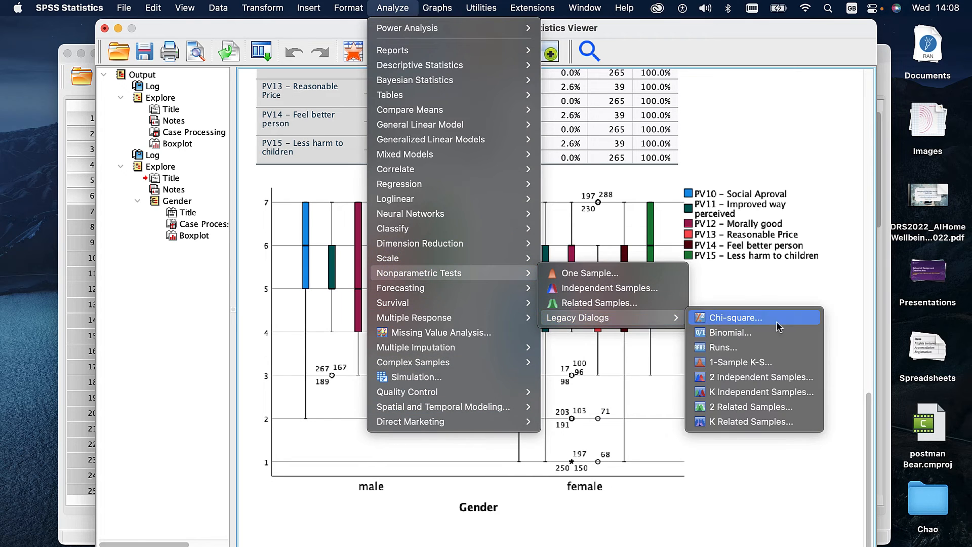
pyautogui.click(764, 381)
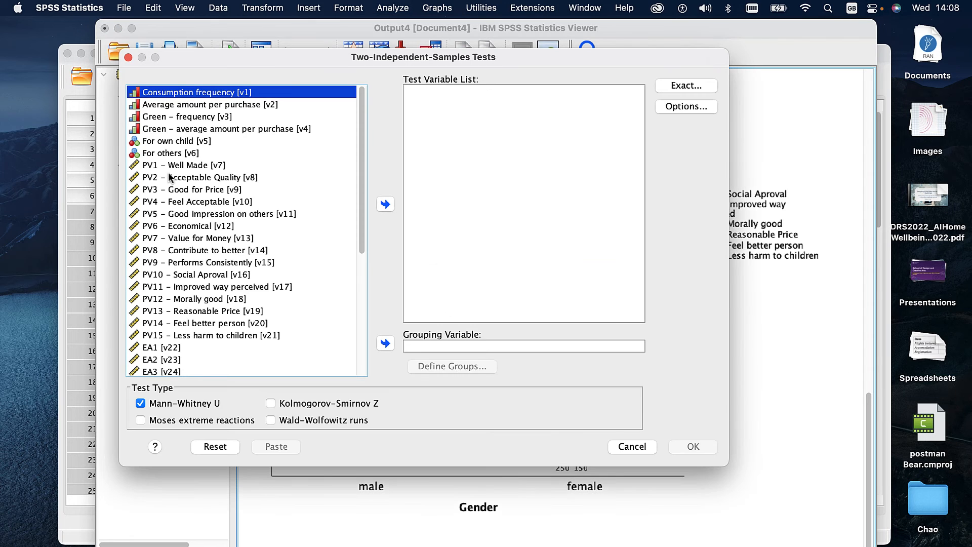
pyautogui.moveTo(355, 62); pyautogui.dragTo(422, 87)
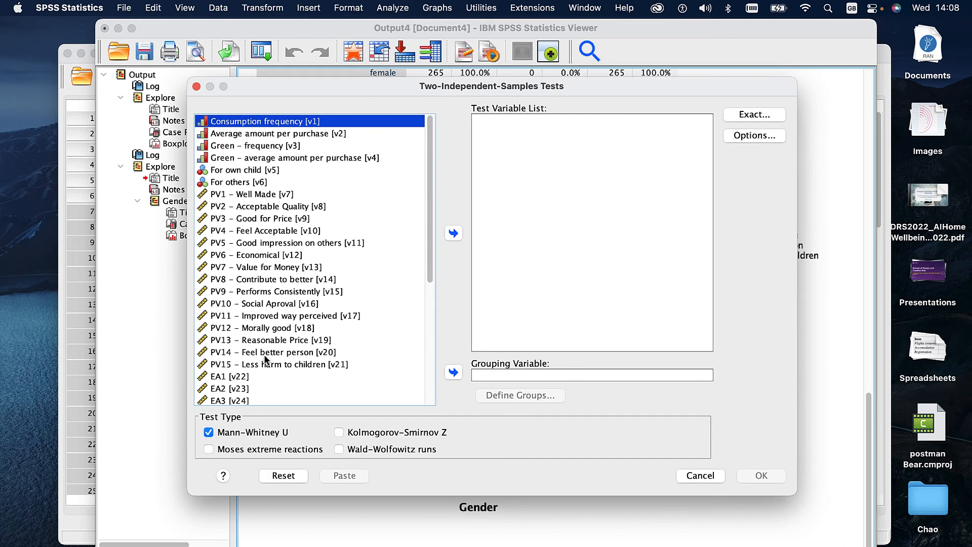
# Add PV10 - Social Aproval [v16] and PV13 - Reasonable Price [v19] as the test variables
pyautogui.moveTo(242, 315); pyautogui.dragTo(256, 304)
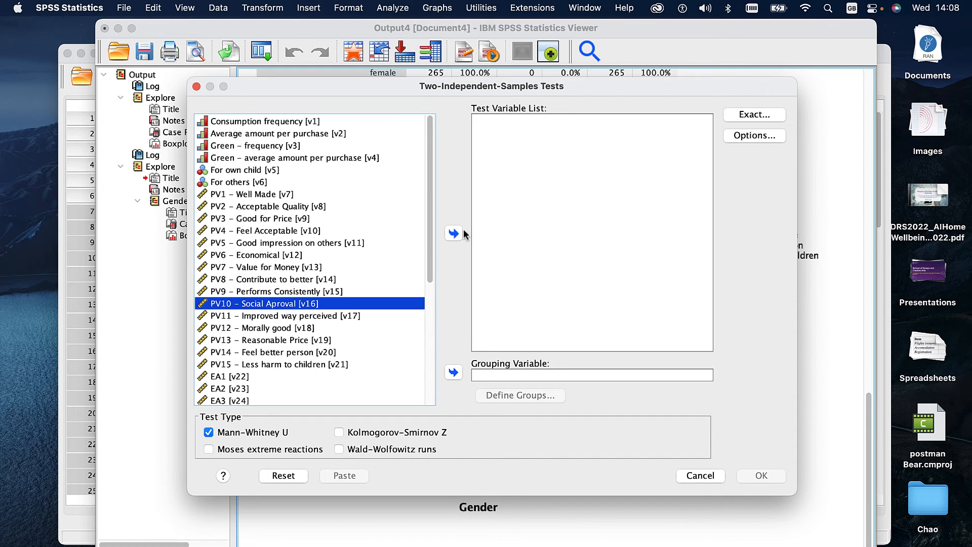
pyautogui.click(453, 233)
pyautogui.click(281, 340)
pyautogui.click(304, 327)
pyautogui.click(454, 233)
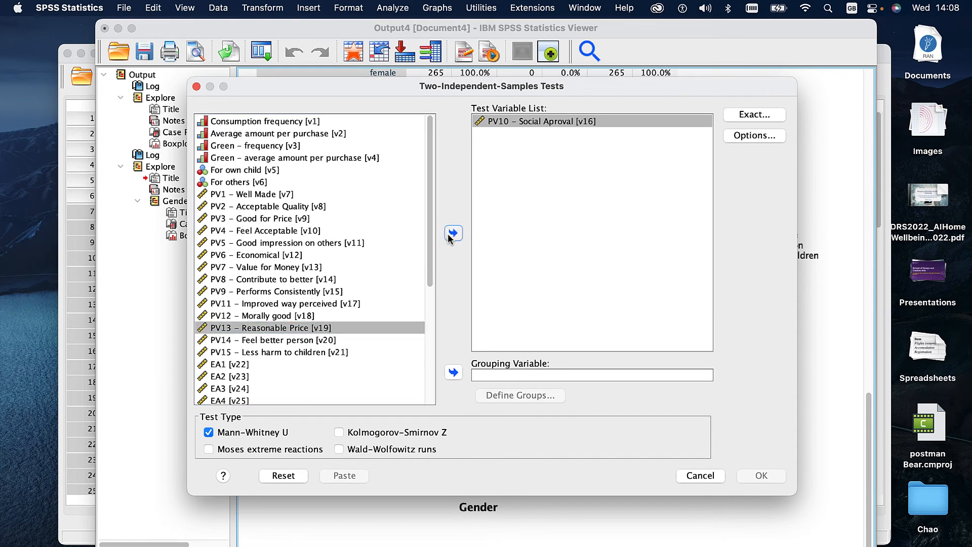
# Set Gender [v35] as the grouping variable with groups 1 and 2, and run the Mann-Whitney U test
pyautogui.moveTo(428, 259); pyautogui.dragTo(264, 377)
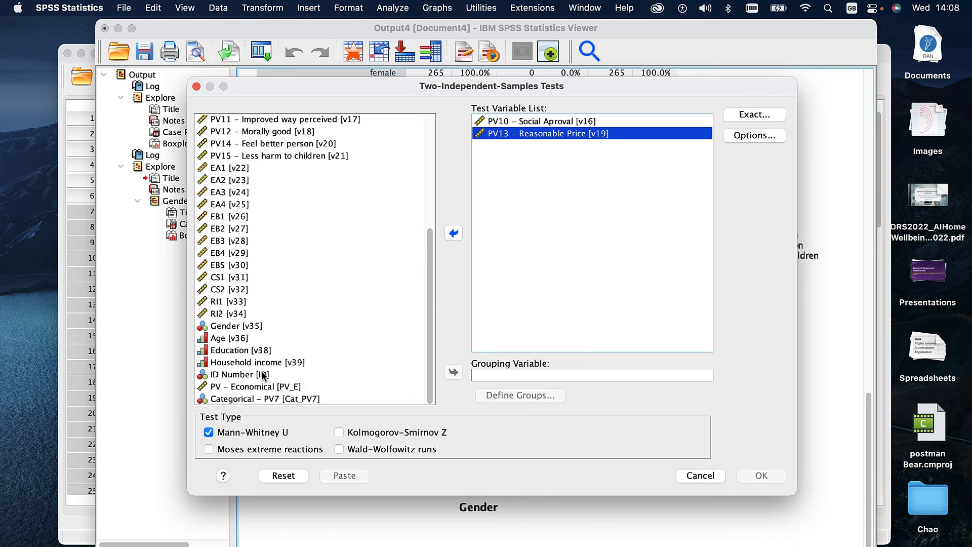
pyautogui.click(232, 327)
pyautogui.click(453, 372)
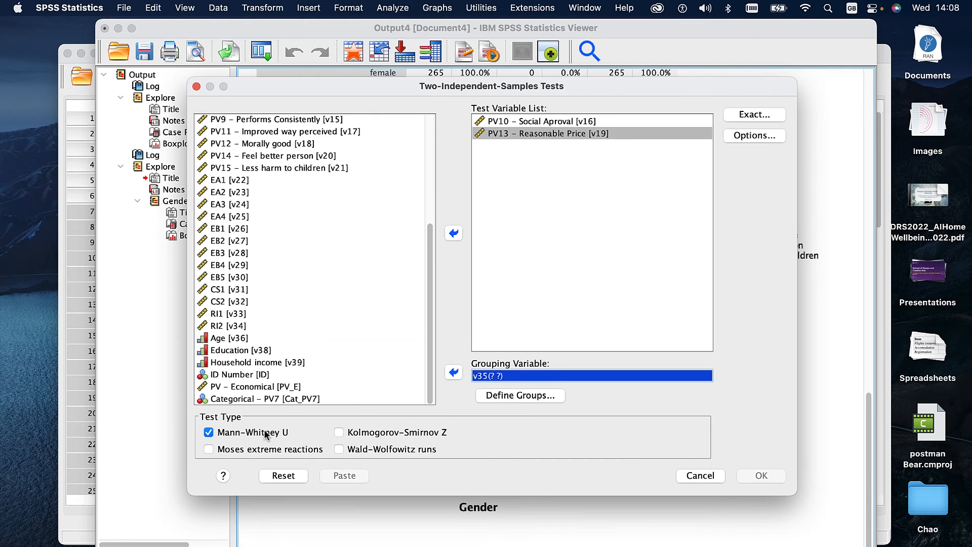
pyautogui.click(535, 400)
pyautogui.click(449, 274)
pyautogui.write('1')
pyautogui.click(456, 292)
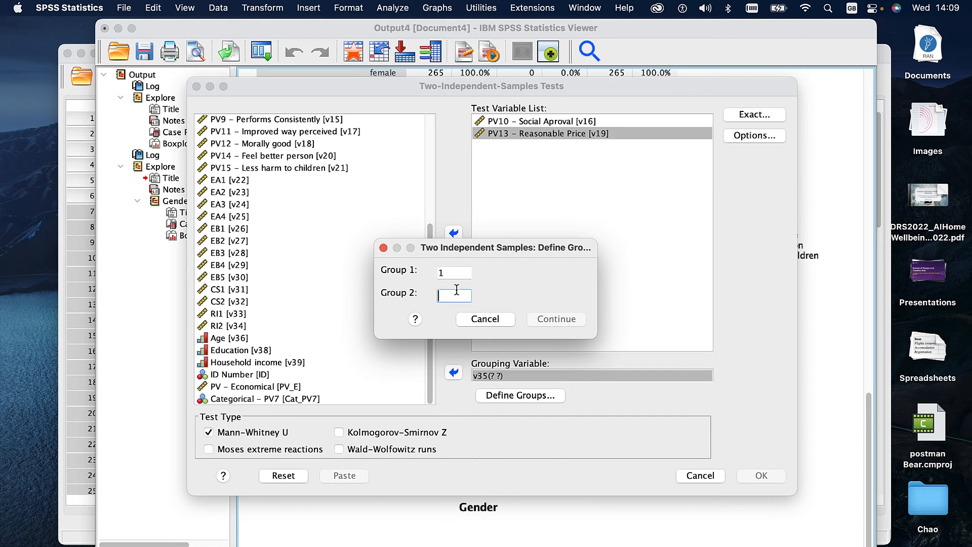
pyautogui.write('2')
pyautogui.click(552, 320)
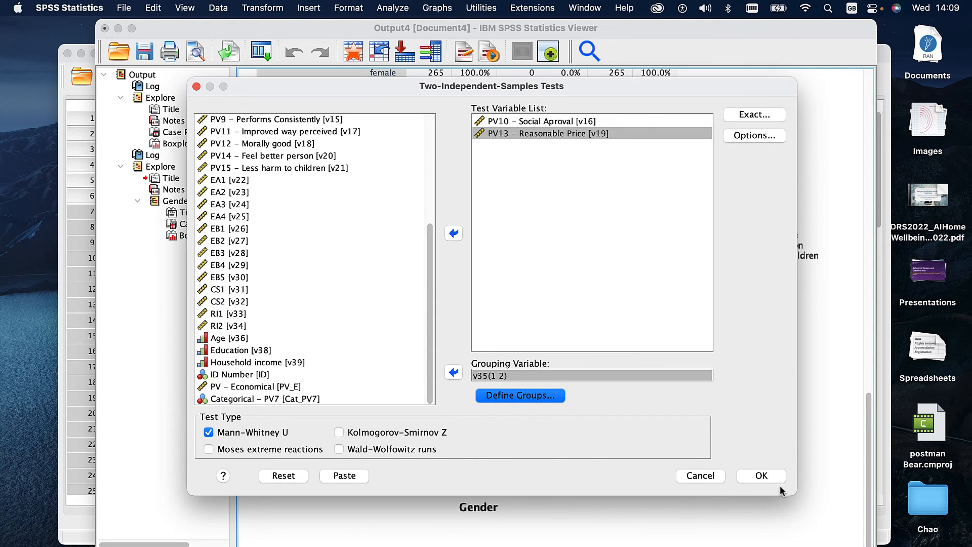
pyautogui.click(761, 475)
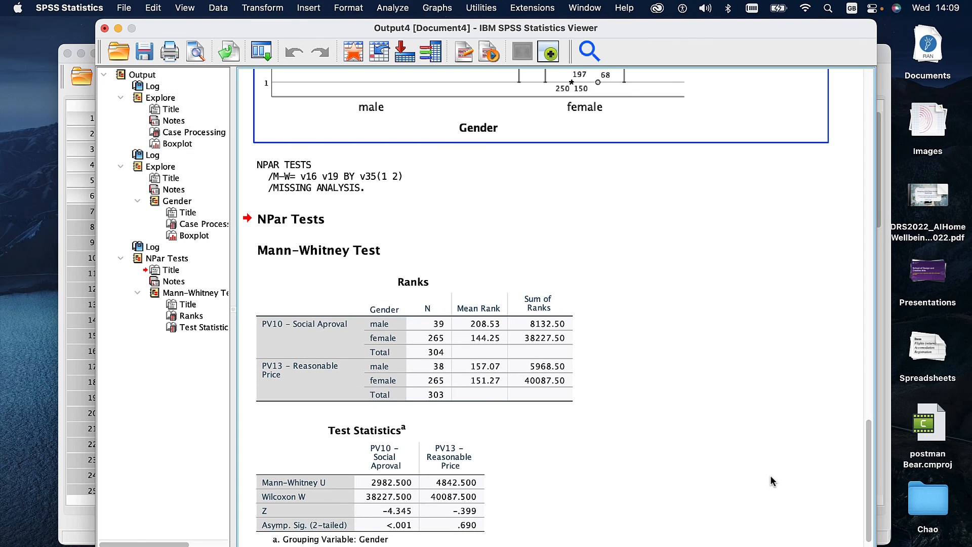
# Compare the Mann-Whitney ranks and test statistics for PV10 and PV13 with the clustered boxplot by gender
pyautogui.scroll(2, 585, 378)
pyautogui.scroll(-2, 583, 369)
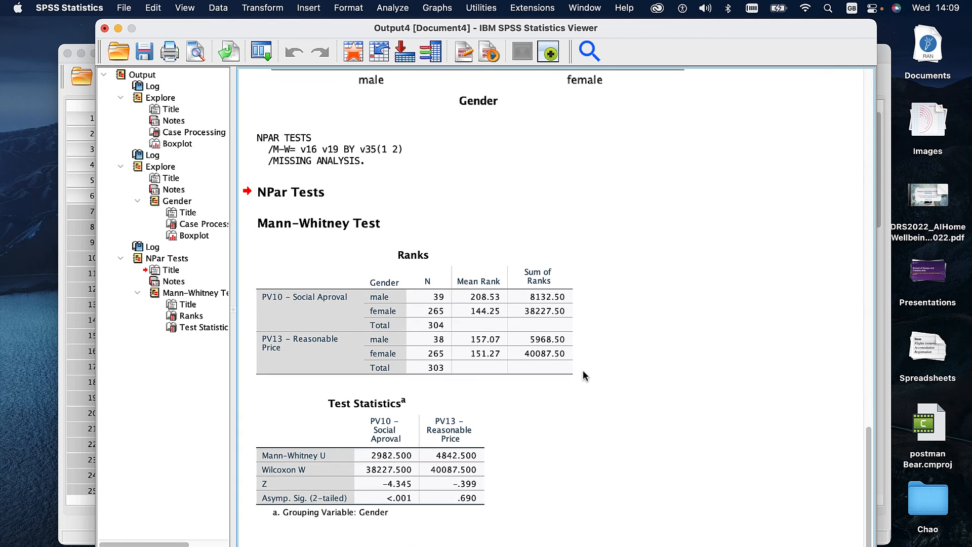
pyautogui.scroll(12, 582, 369)
pyautogui.scroll(-10, 574, 367)
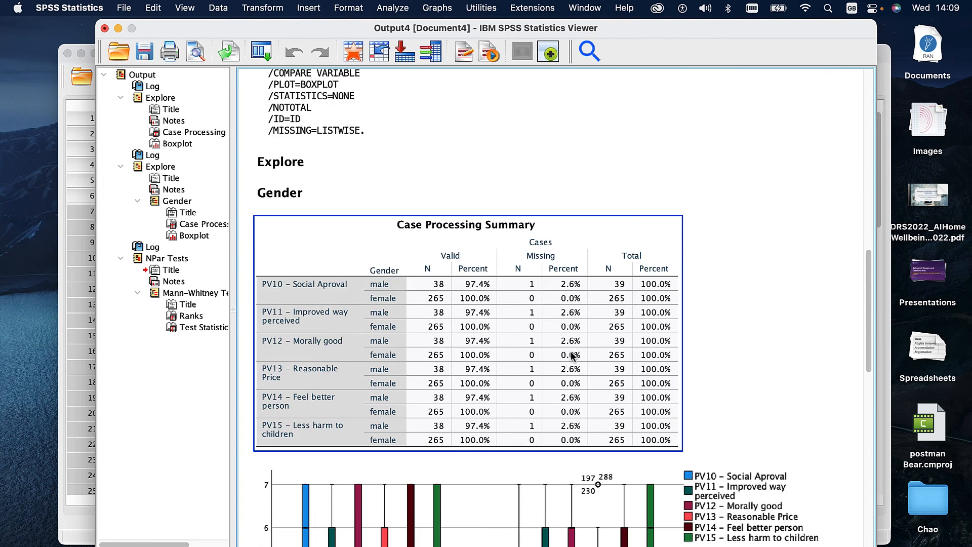
pyautogui.scroll(-5, 540, 386)
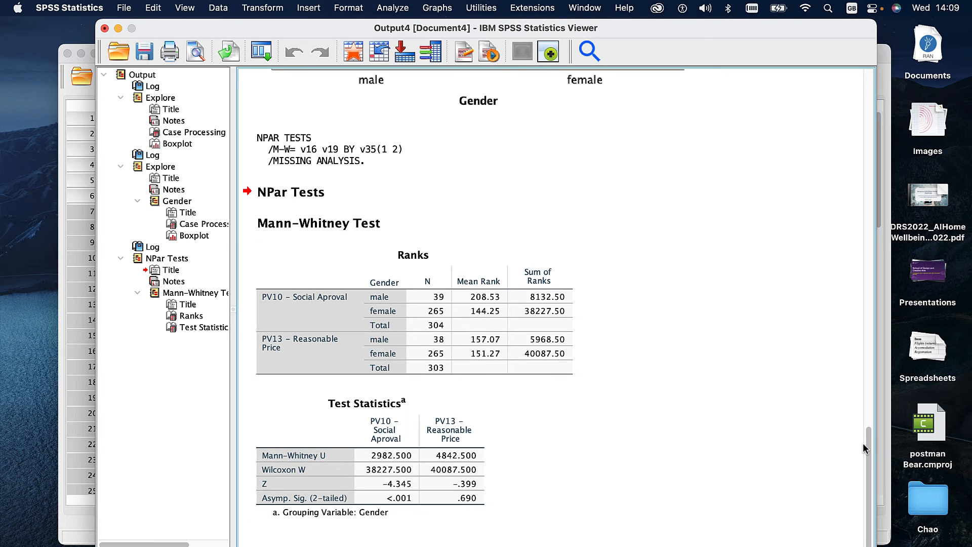
pyautogui.moveTo(863, 444); pyautogui.dragTo(866, 343)
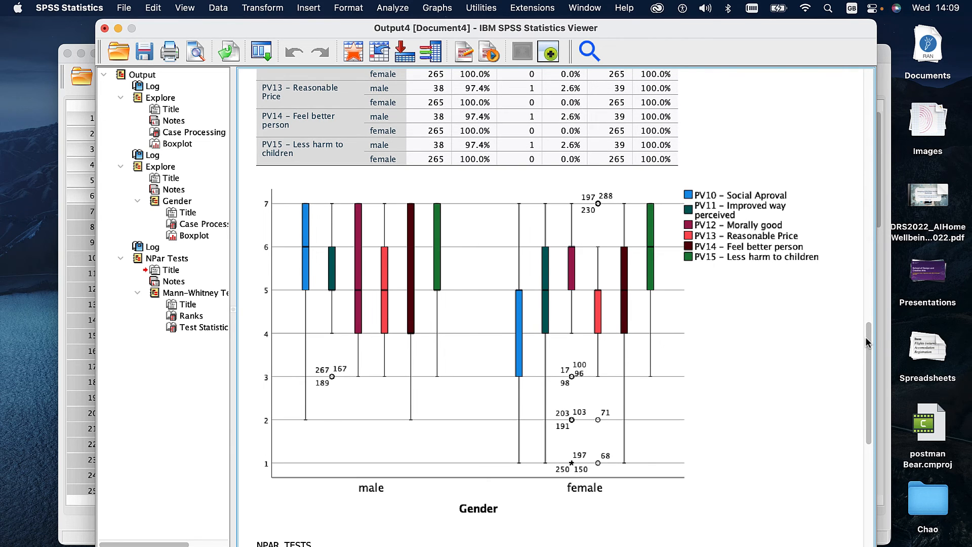
pyautogui.click(393, 276)
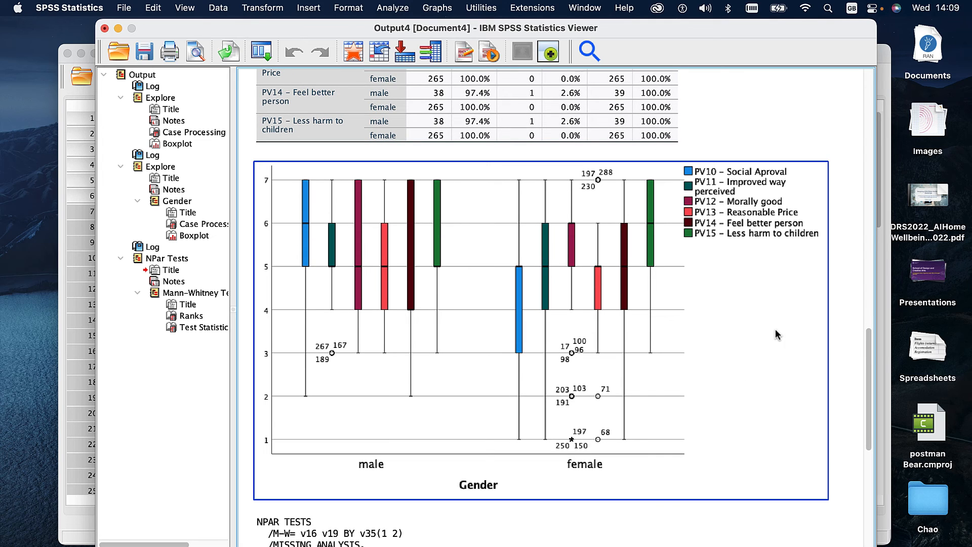
pyautogui.click(859, 366)
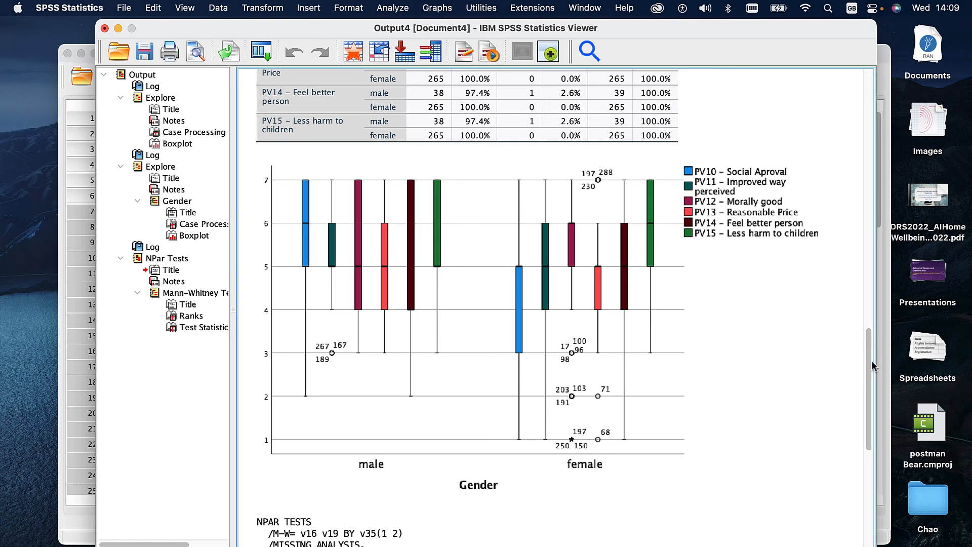
pyautogui.scroll(-3, 867, 372)
pyautogui.scroll(-4, 866, 373)
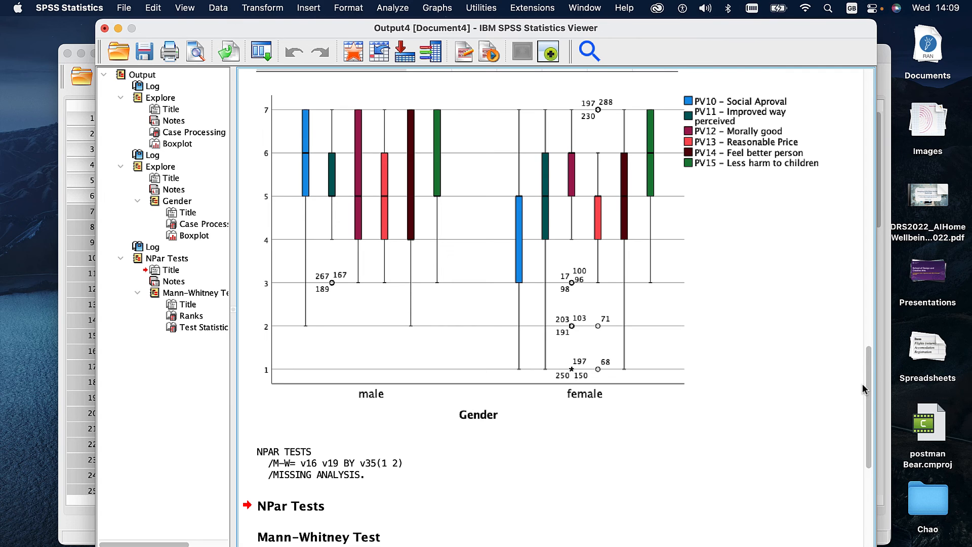
pyautogui.scroll(-10, 862, 383)
pyautogui.scroll(6, 852, 489)
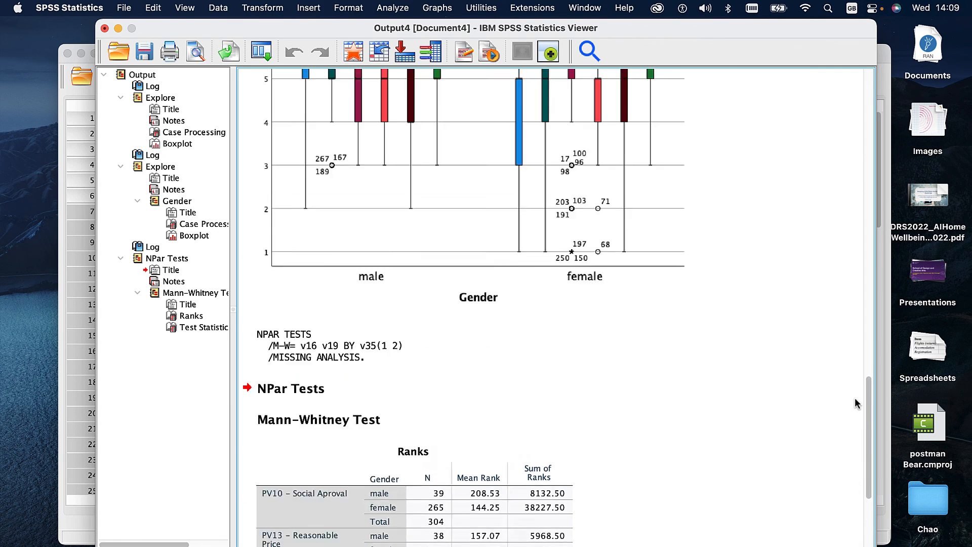
pyautogui.moveTo(855, 399); pyautogui.dragTo(855, 359)
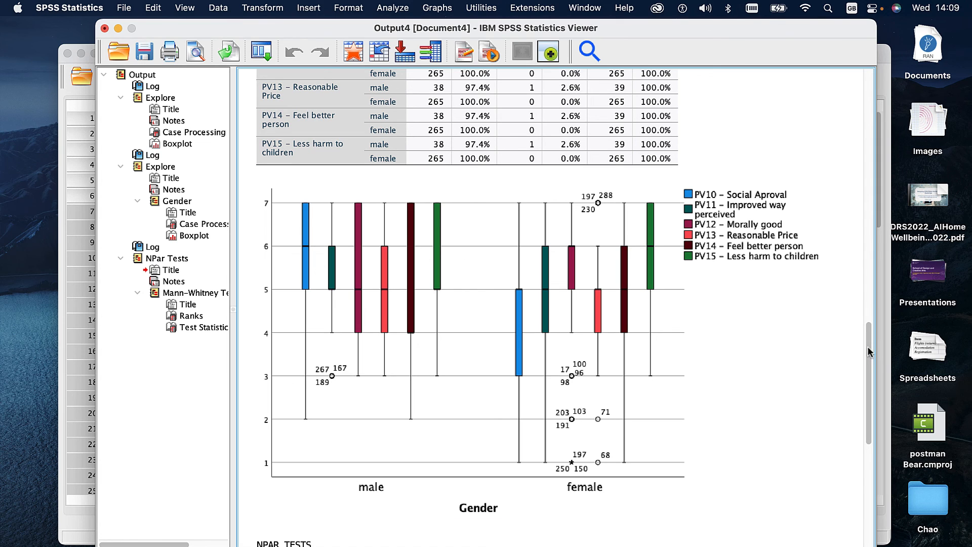
pyautogui.moveTo(868, 348); pyautogui.dragTo(864, 454)
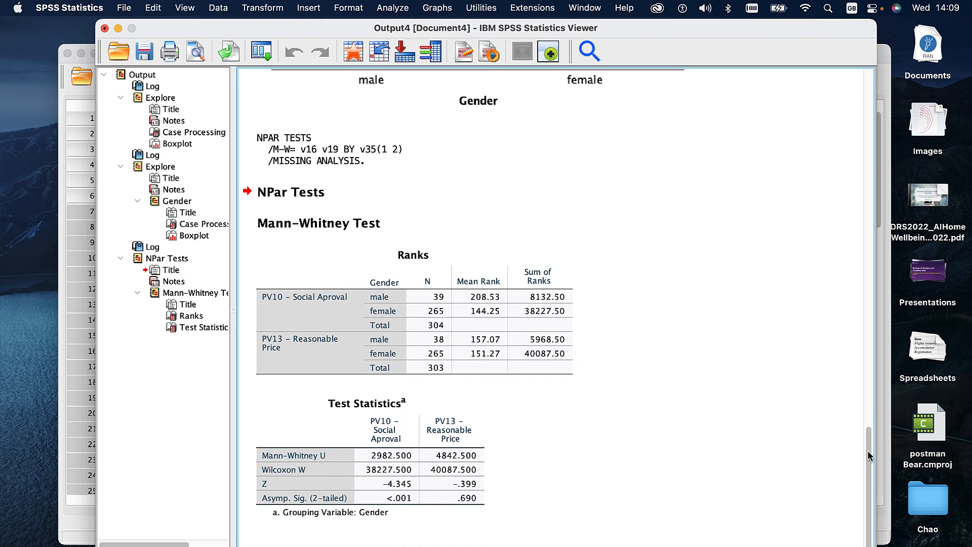
pyautogui.moveTo(869, 456); pyautogui.dragTo(844, 464)
pyautogui.click(435, 7)
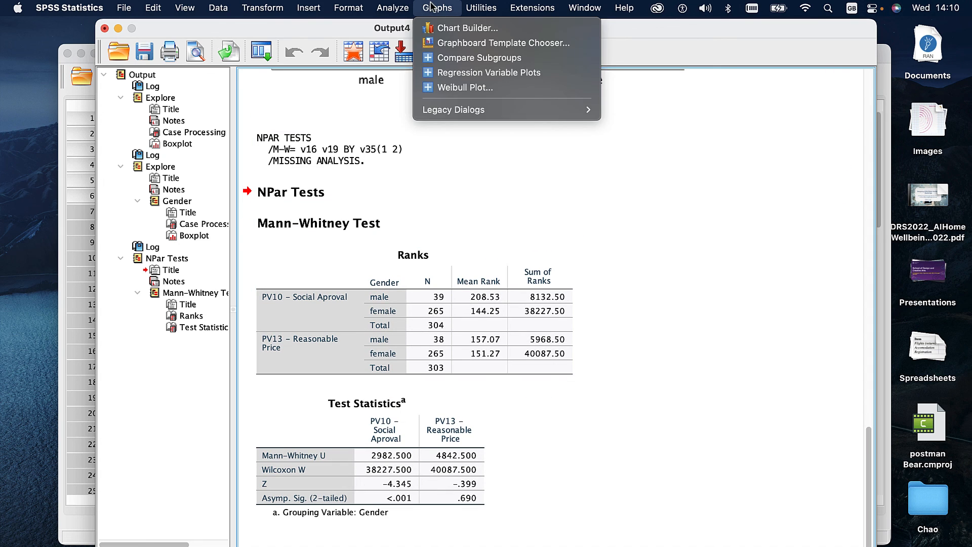
pyautogui.moveTo(464, 110)
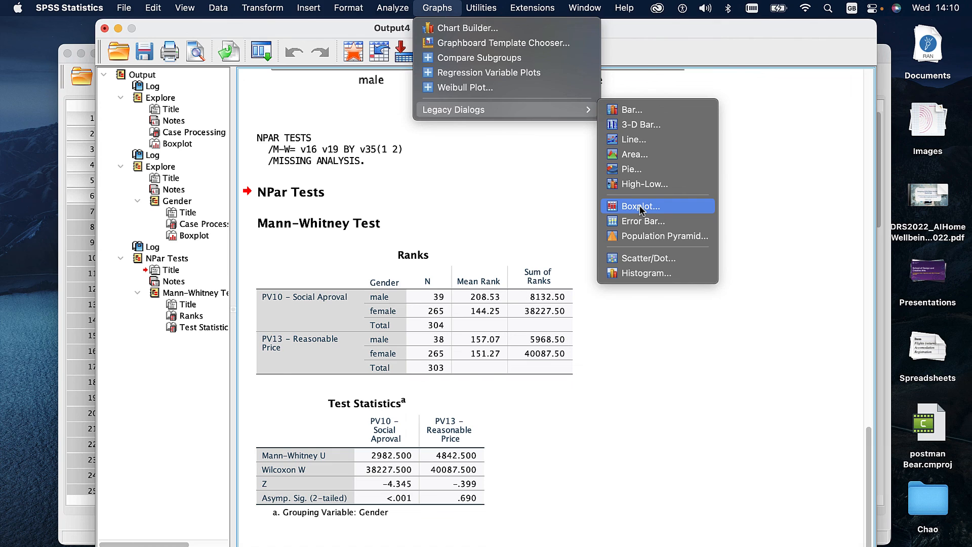
pyautogui.click(536, 185)
pyautogui.click(934, 543)
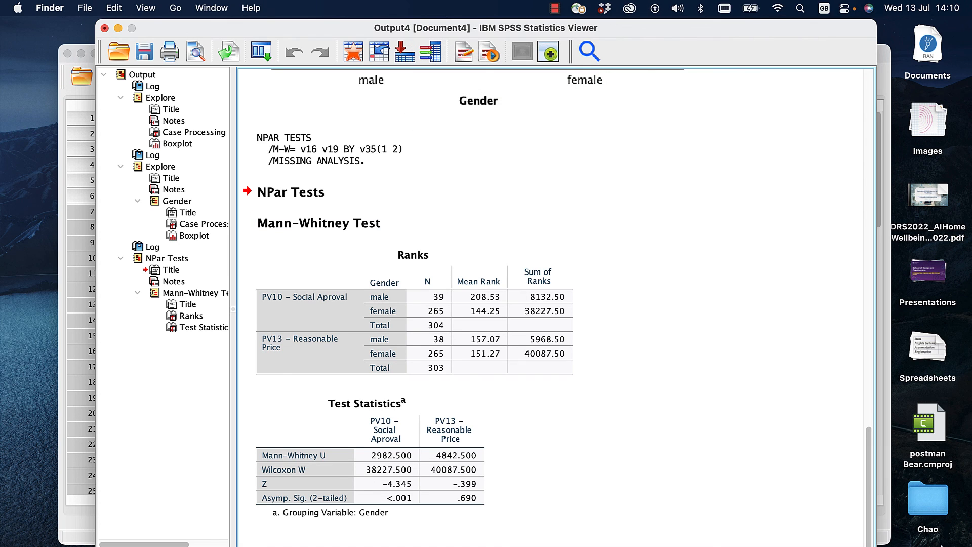